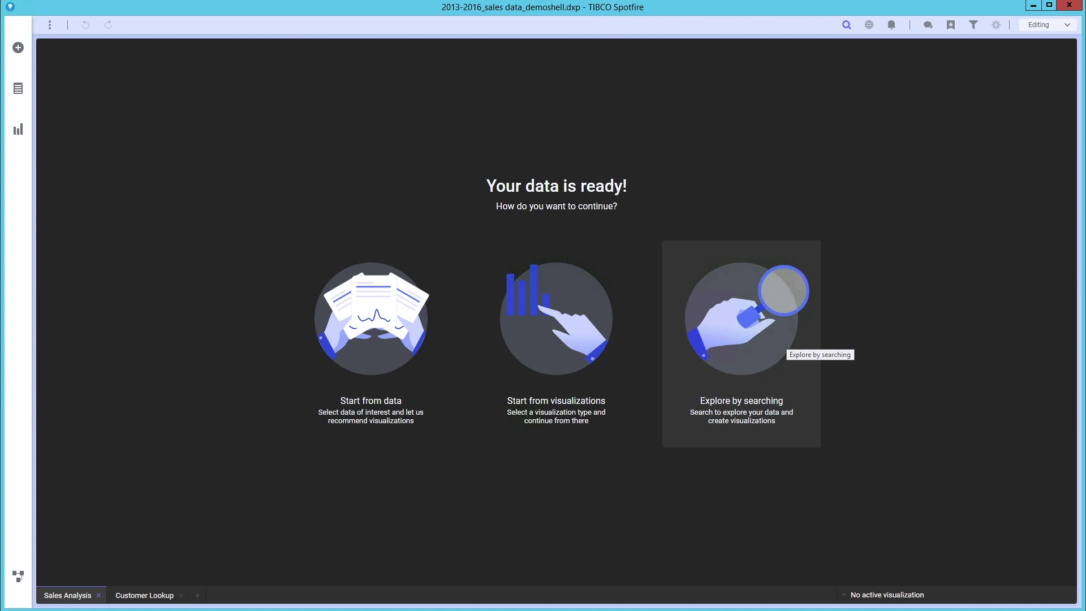
# Search 'profit by subcategory' and create the profit per subcategory bar chart.
pyautogui.click(788, 340)
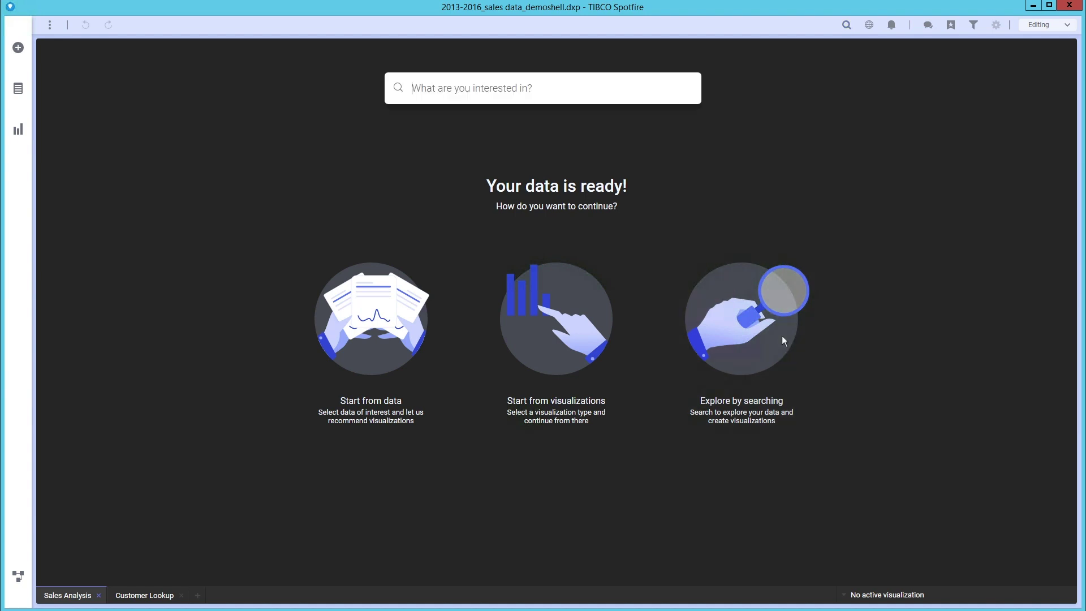
pyautogui.write('profit by subcategory')
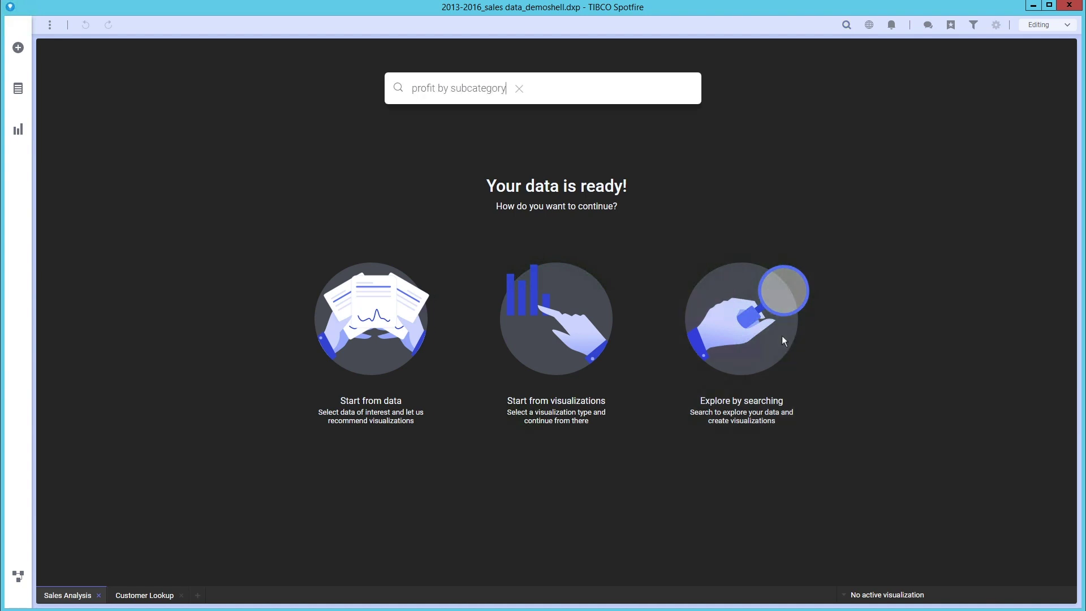
pyautogui.click(456, 206)
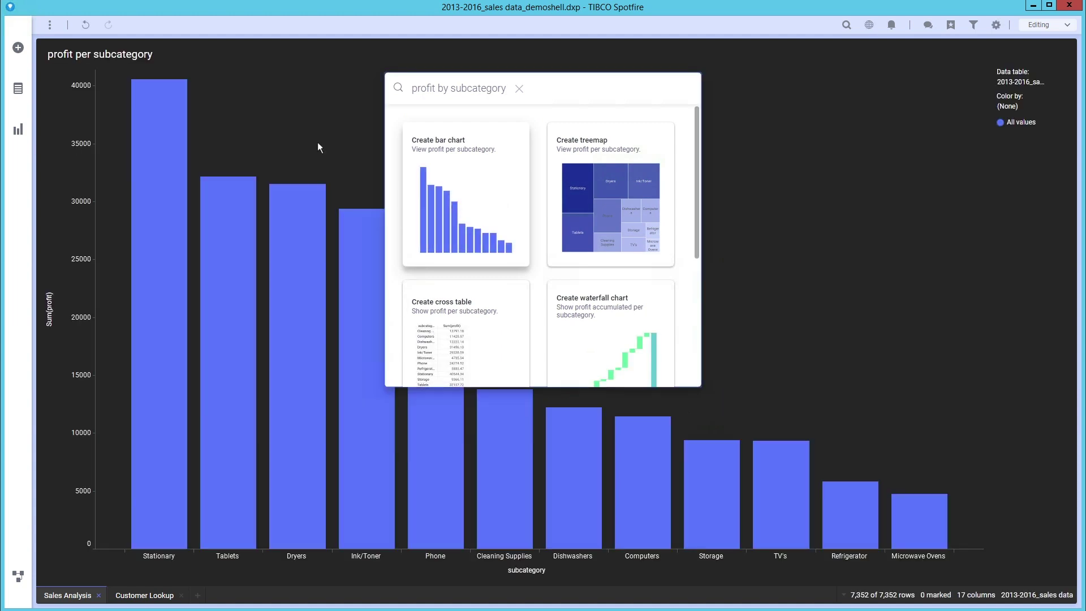
# Mark Refrigerator and add a waterfall details chart below showing its profit by region.
pyautogui.click(849, 488)
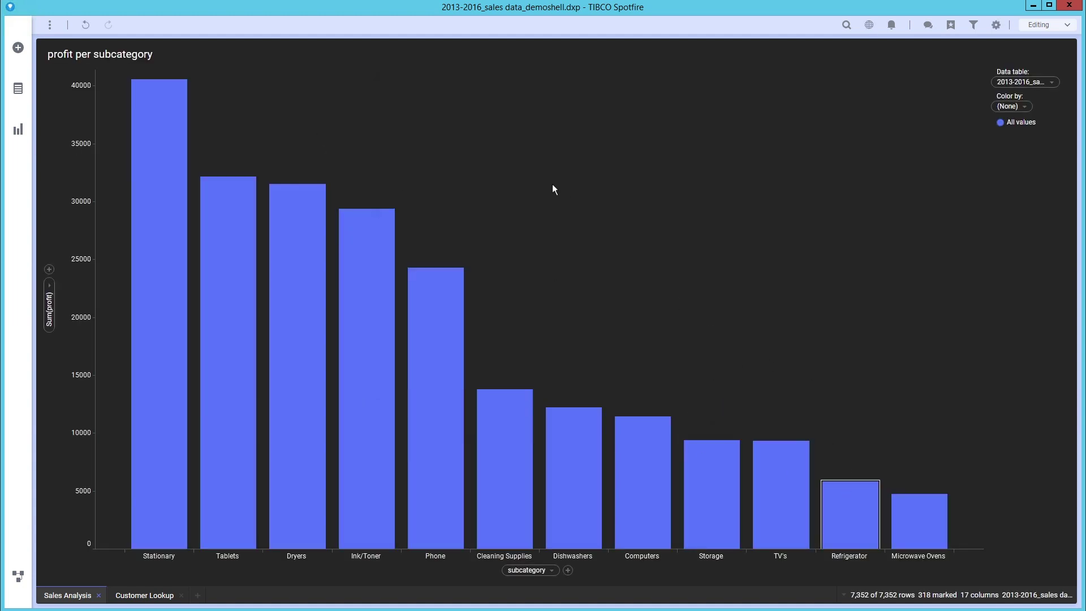
pyautogui.rightClick(249, 114)
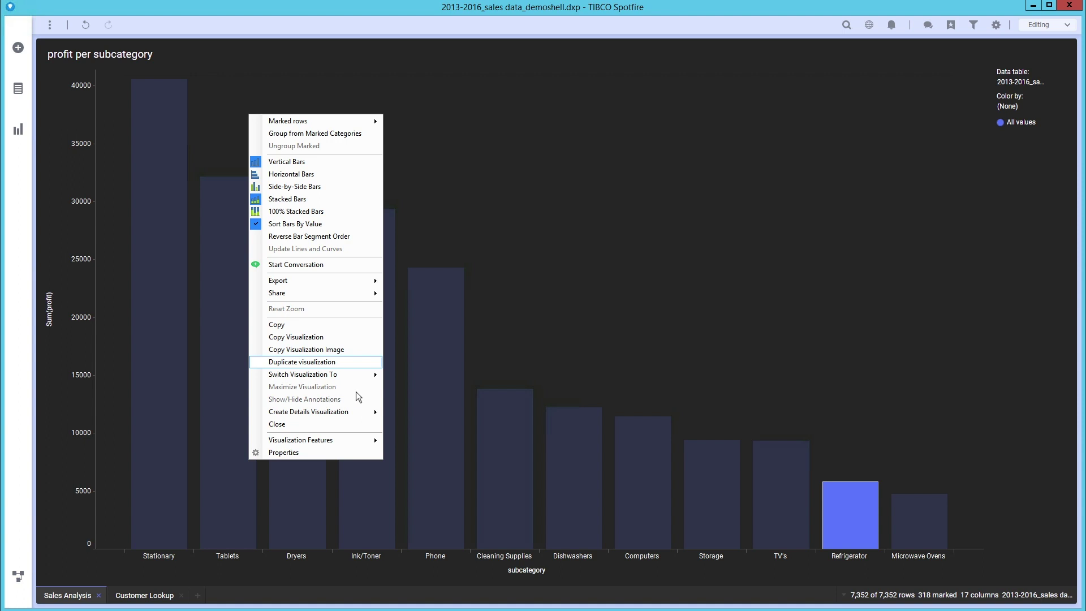
pyautogui.moveTo(358, 412)
pyautogui.click(426, 464)
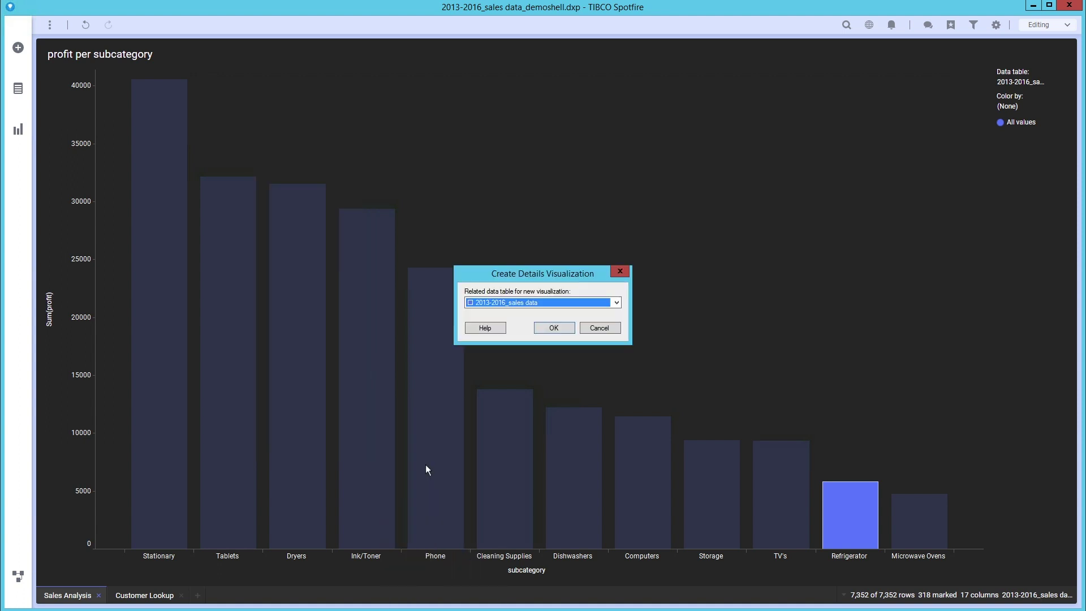
pyautogui.click(554, 328)
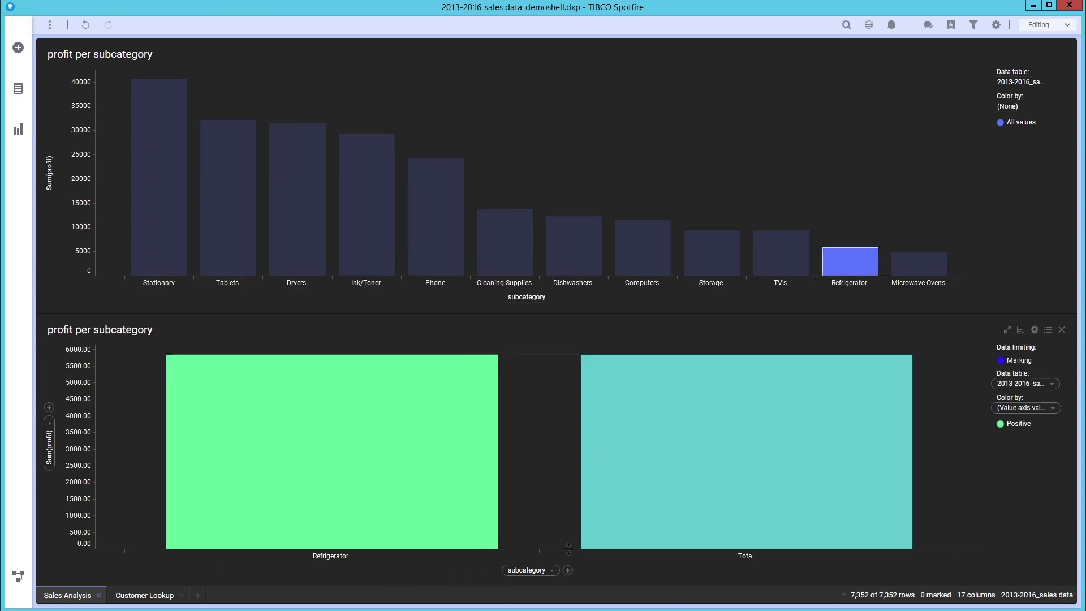
pyautogui.click(553, 572)
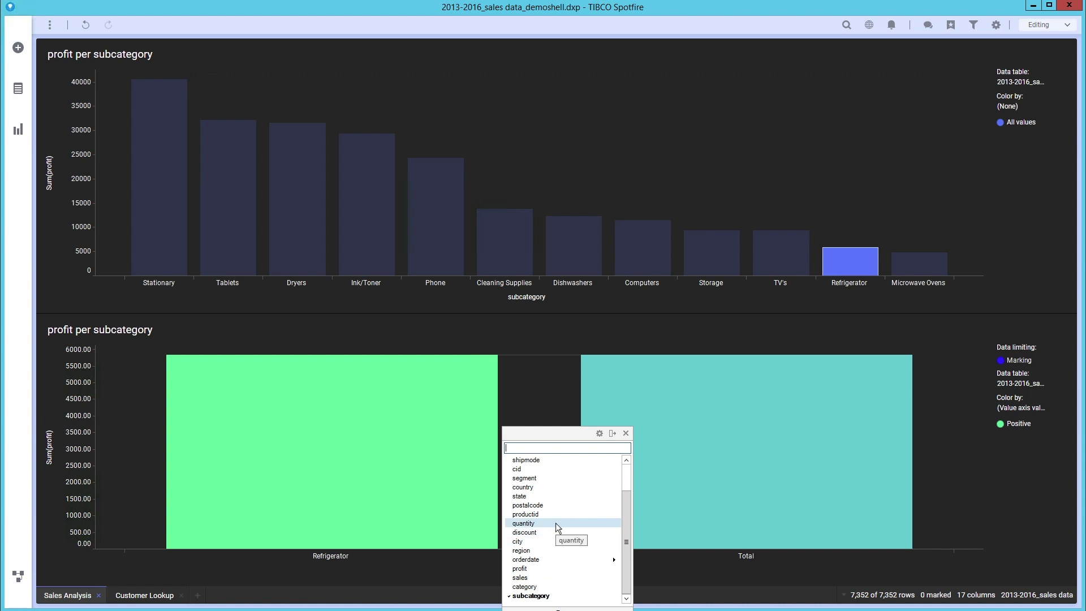
pyautogui.click(538, 551)
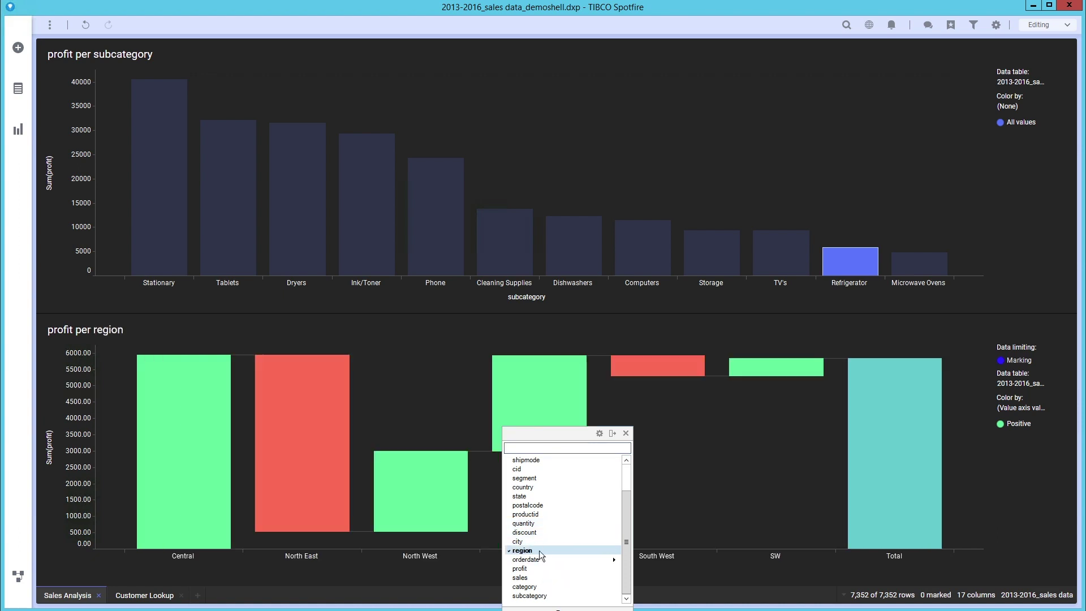
# Group the South West and SW region bars into one 'South West' category, then re-mark Refrigerator.
pyautogui.click(824, 205)
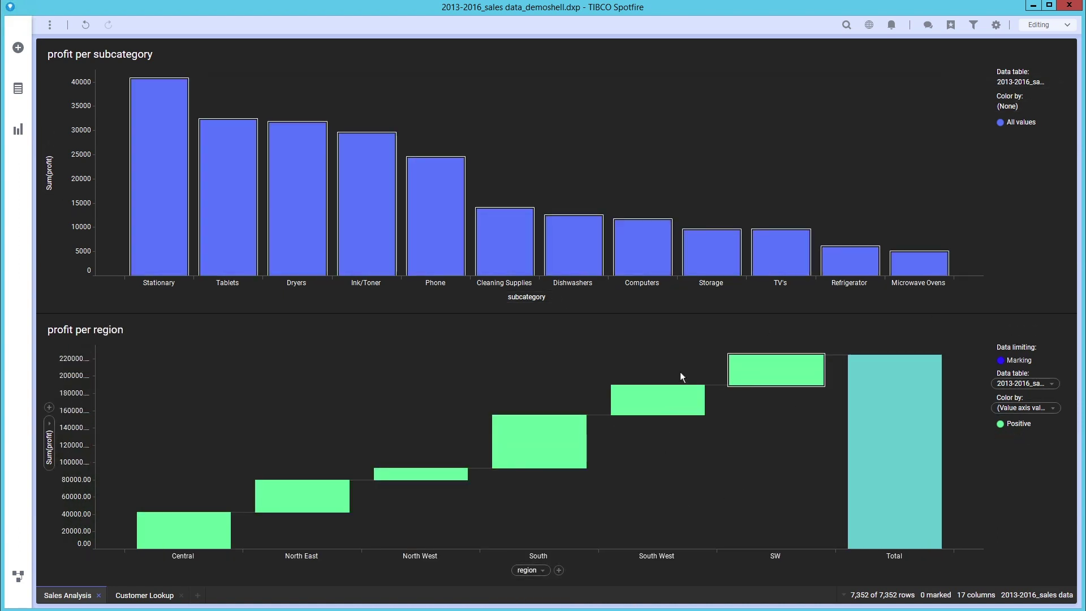
pyautogui.moveTo(771, 399); pyautogui.dragTo(771, 399)
pyautogui.rightClick(771, 400)
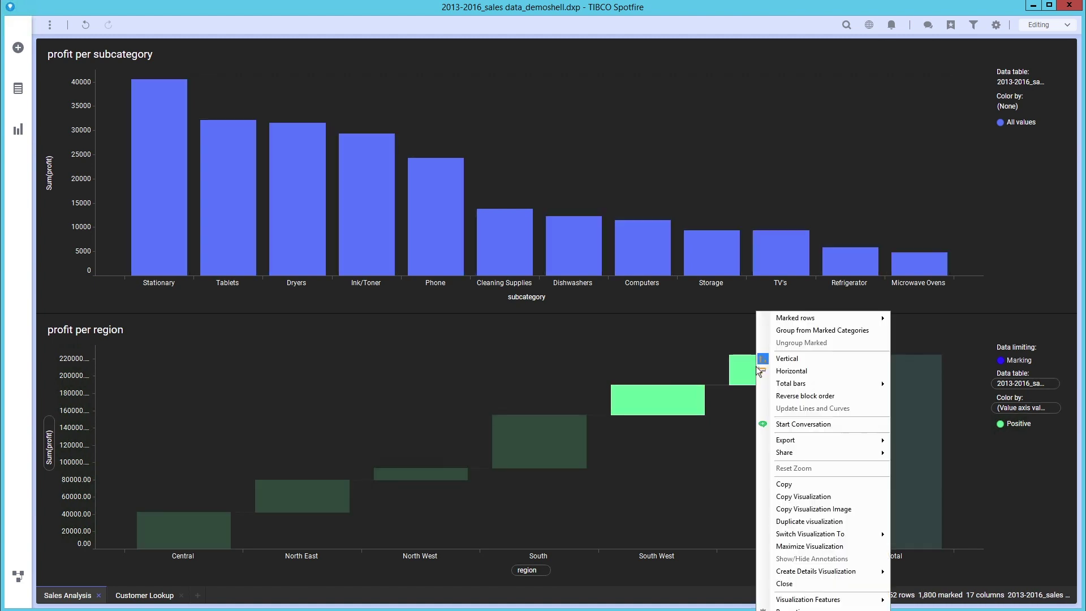
pyautogui.click(830, 333)
pyautogui.write('South West')
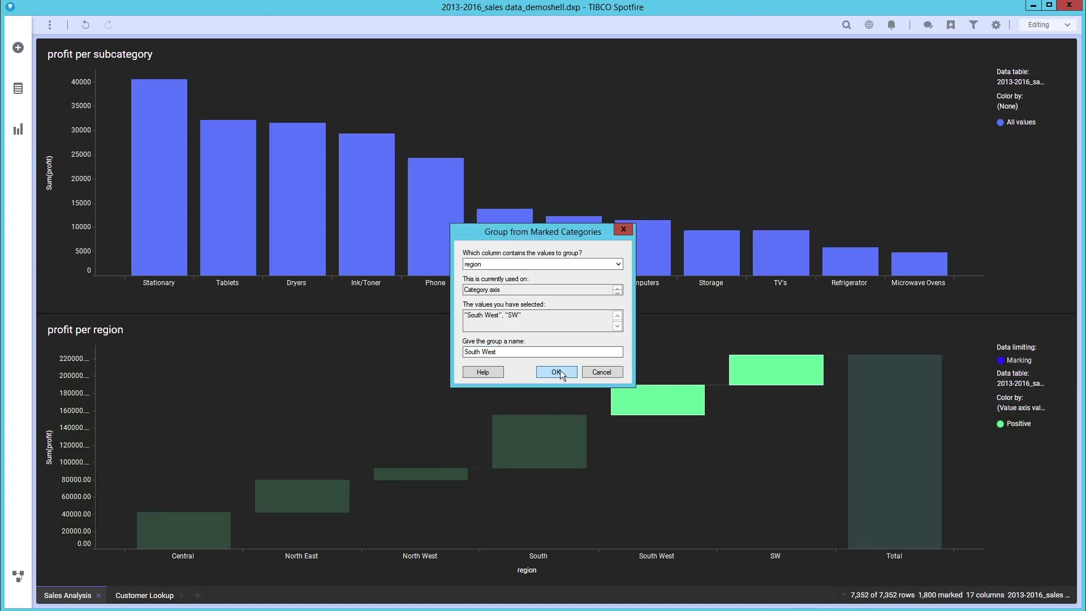
pyautogui.click(559, 371)
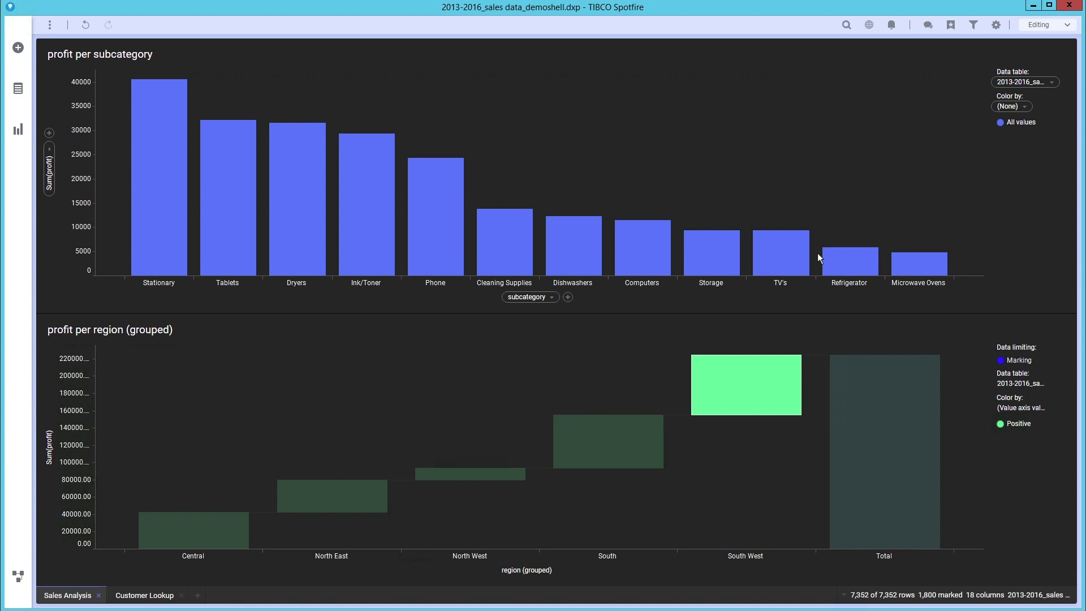
pyautogui.click(837, 269)
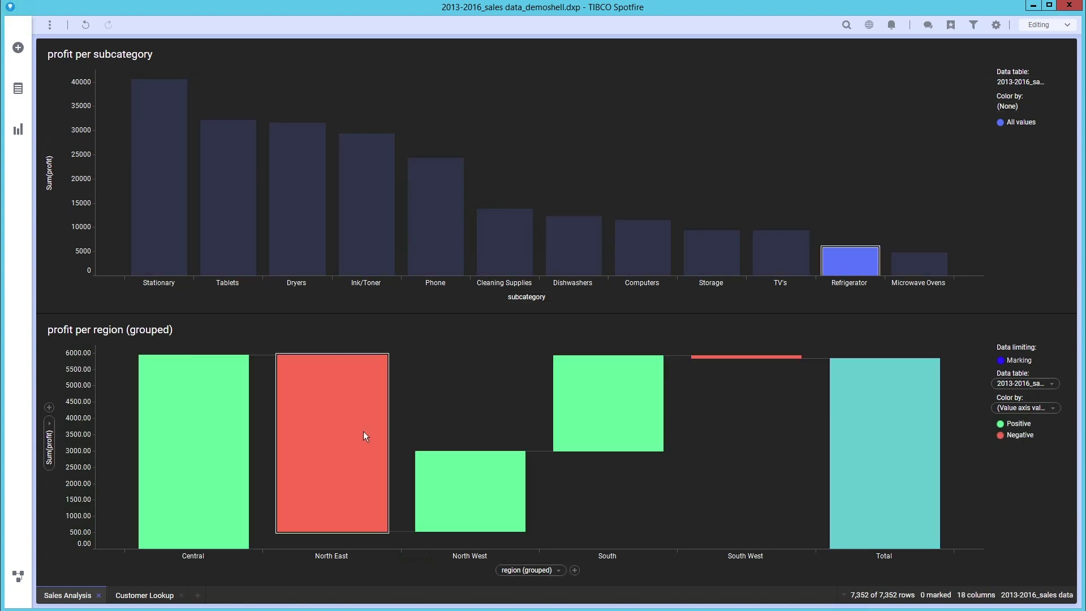
# Search for 'cogs' and import COGS.txt, accepting the default import settings.
pyautogui.click(18, 49)
pyautogui.write('cogs')
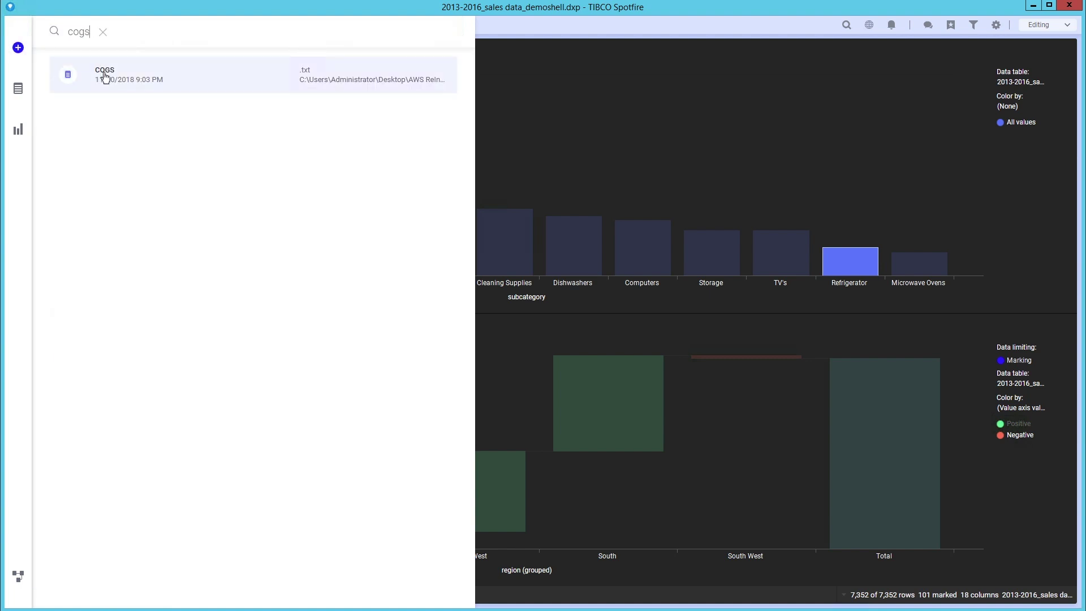
pyautogui.click(104, 76)
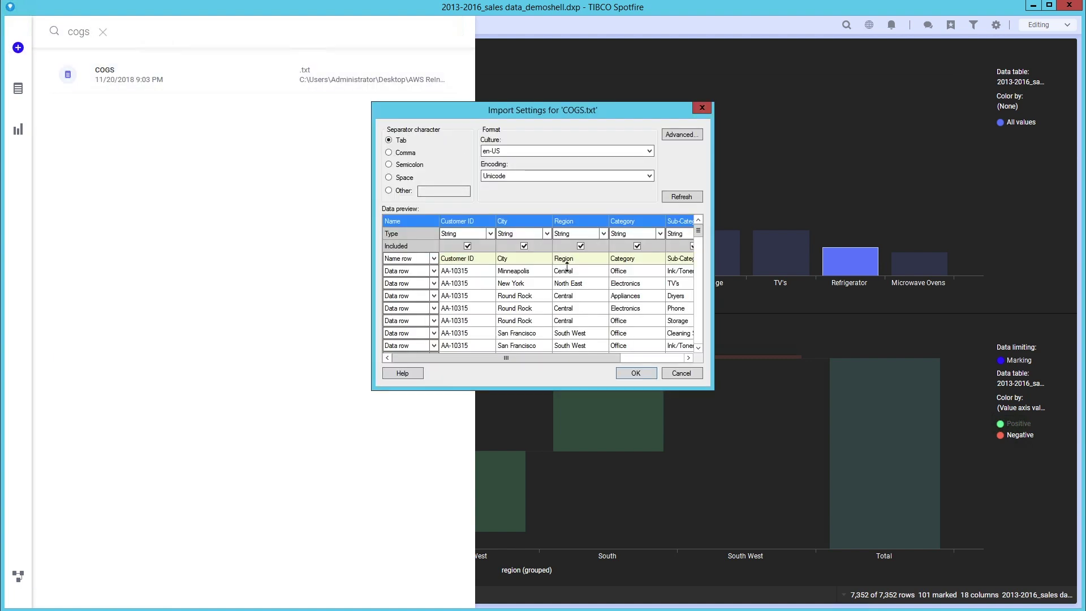
pyautogui.click(646, 371)
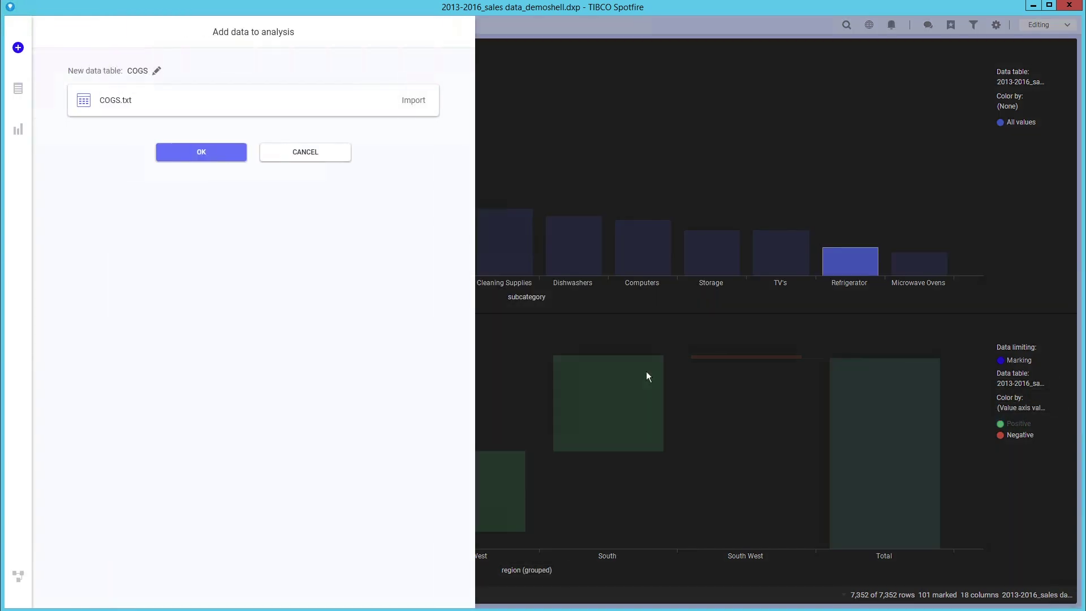
# Add COGS as a new data table and dock a scatter plot details chart beside the region chart.
pyautogui.click(215, 152)
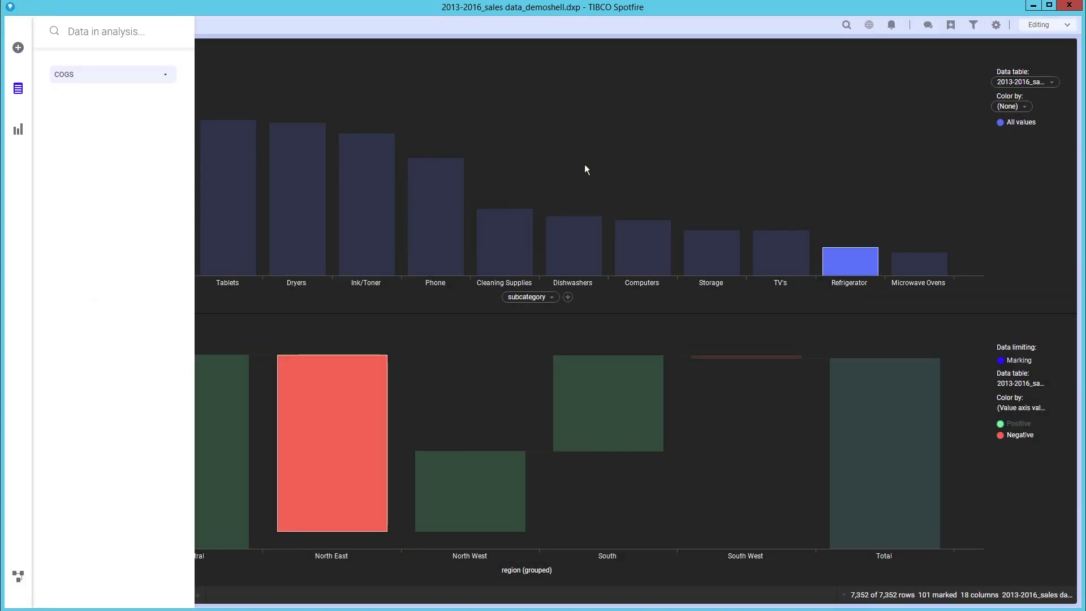
pyautogui.click(585, 164)
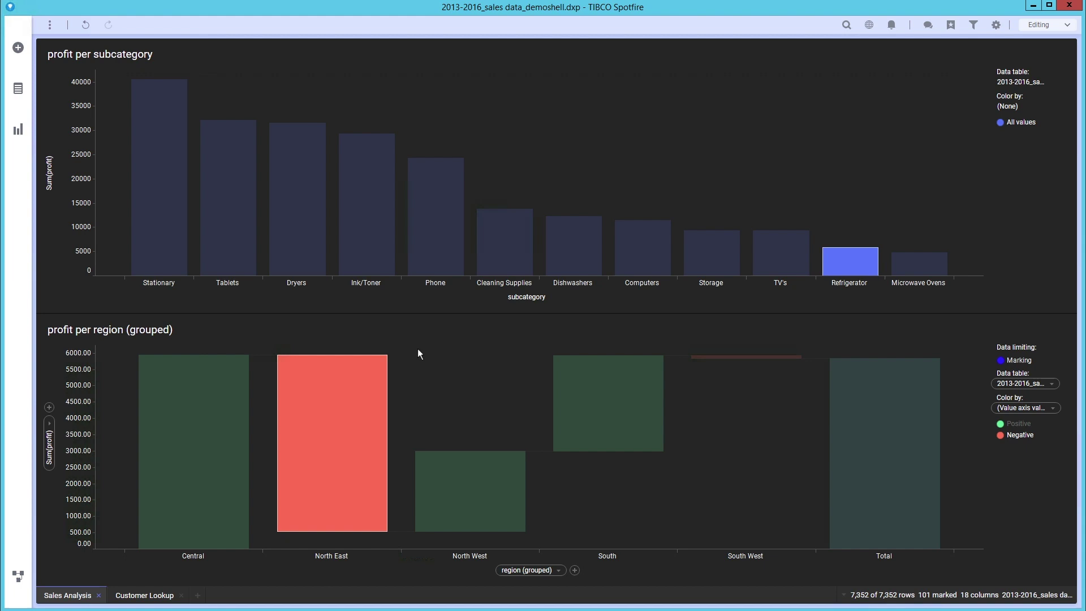
pyautogui.rightClick(418, 349)
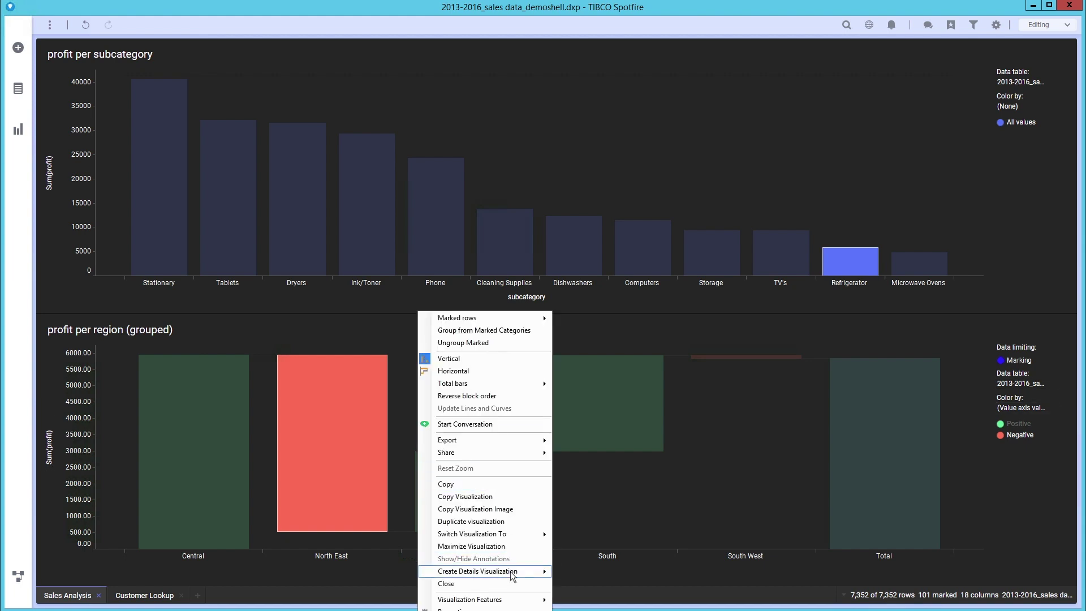
pyautogui.moveTo(512, 575)
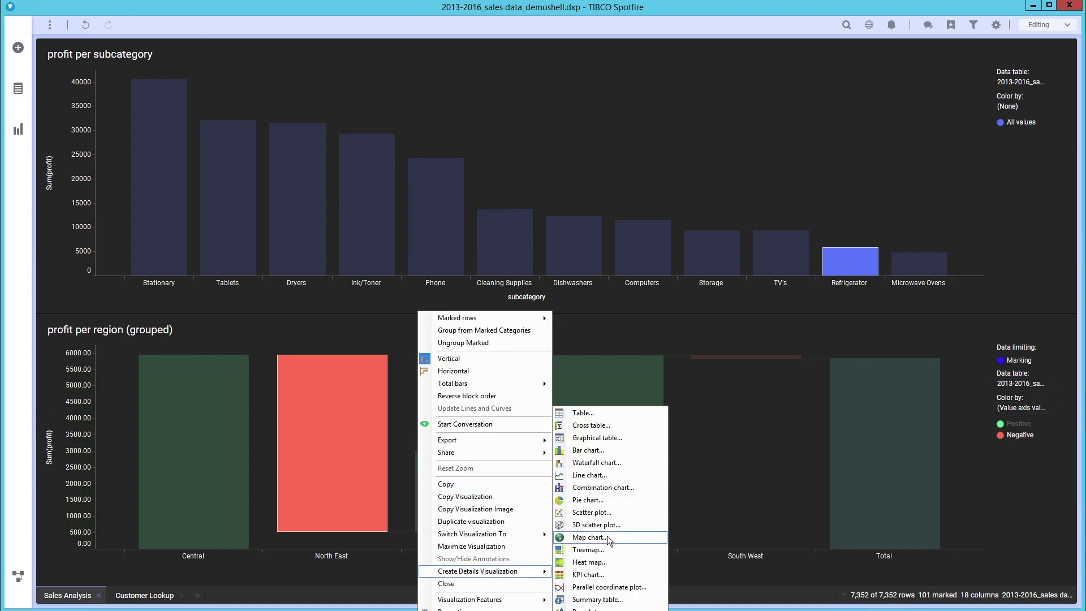
pyautogui.click(599, 513)
pyautogui.click(554, 328)
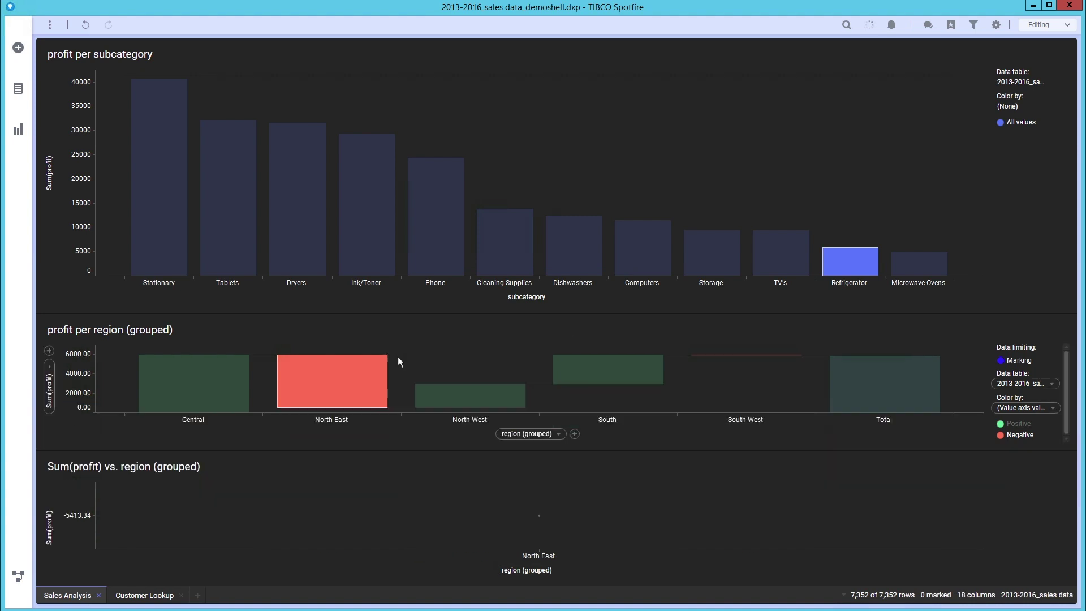
pyautogui.moveTo(369, 373); pyautogui.dragTo(779, 379)
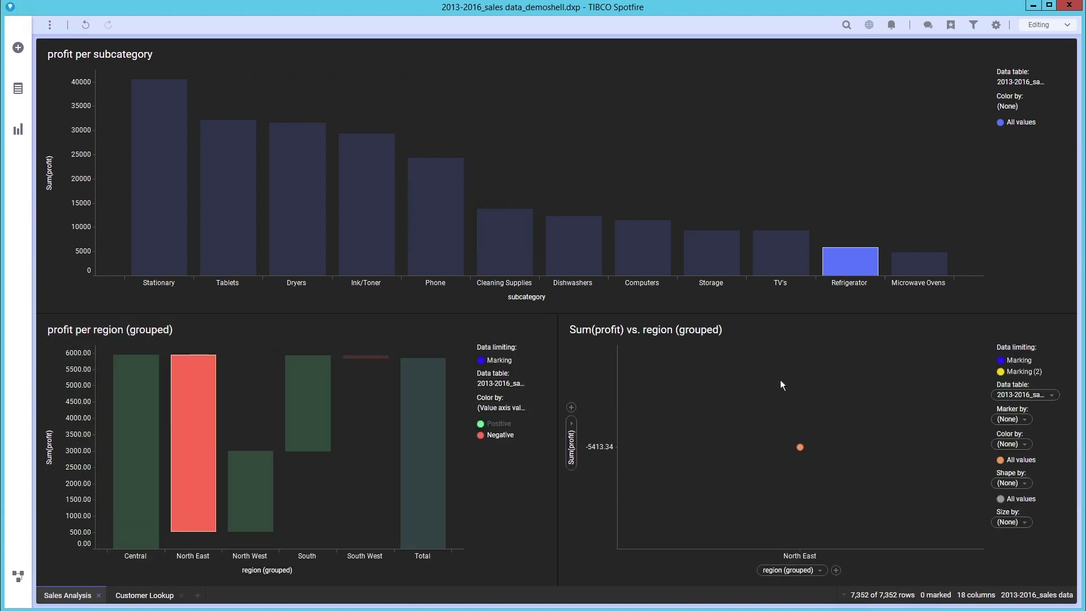
# Put Avg(COGS) from the COGS table on the scatter plot's x-axis.
pyautogui.click(821, 569)
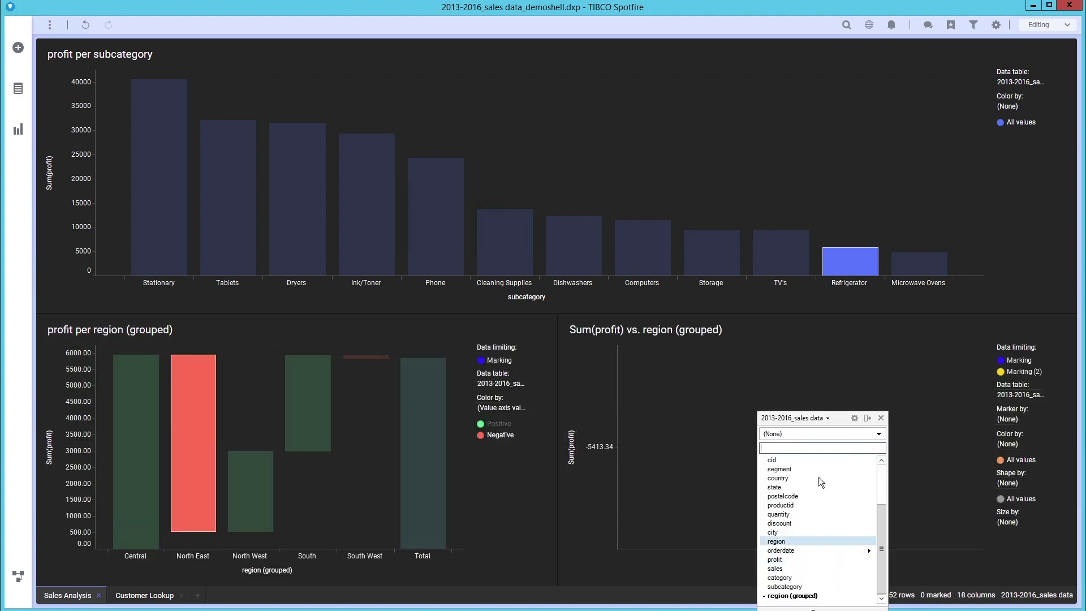
pyautogui.click(808, 419)
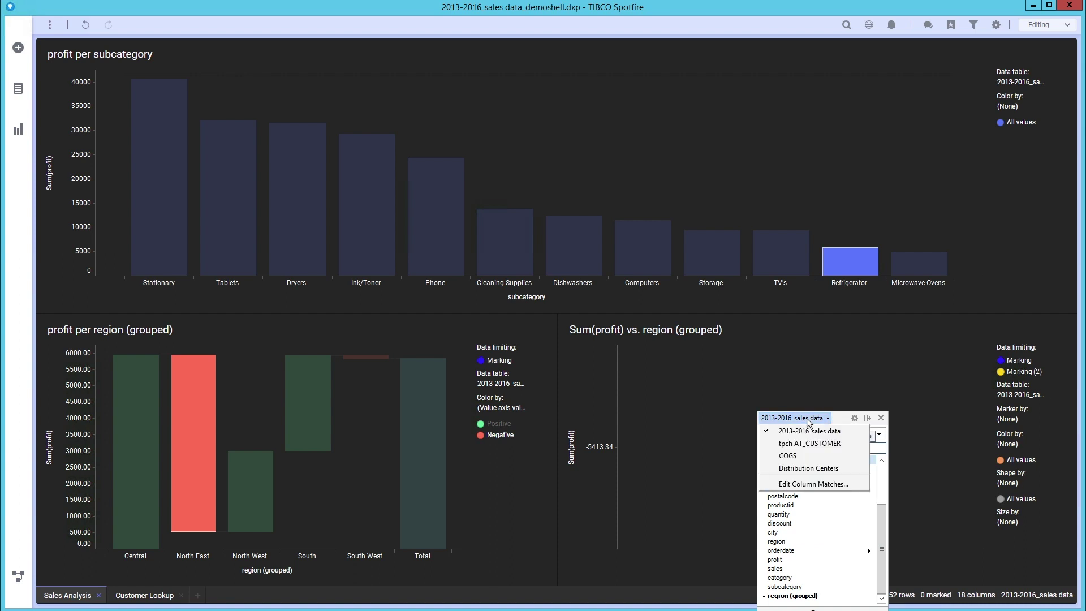
pyautogui.click(802, 456)
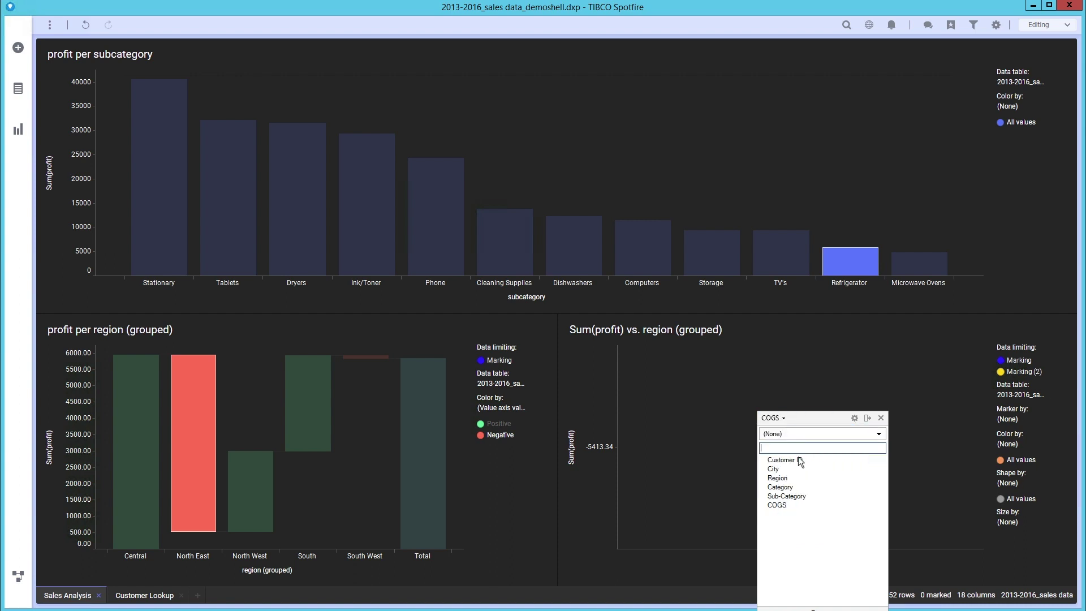
pyautogui.click(843, 434)
pyautogui.click(817, 476)
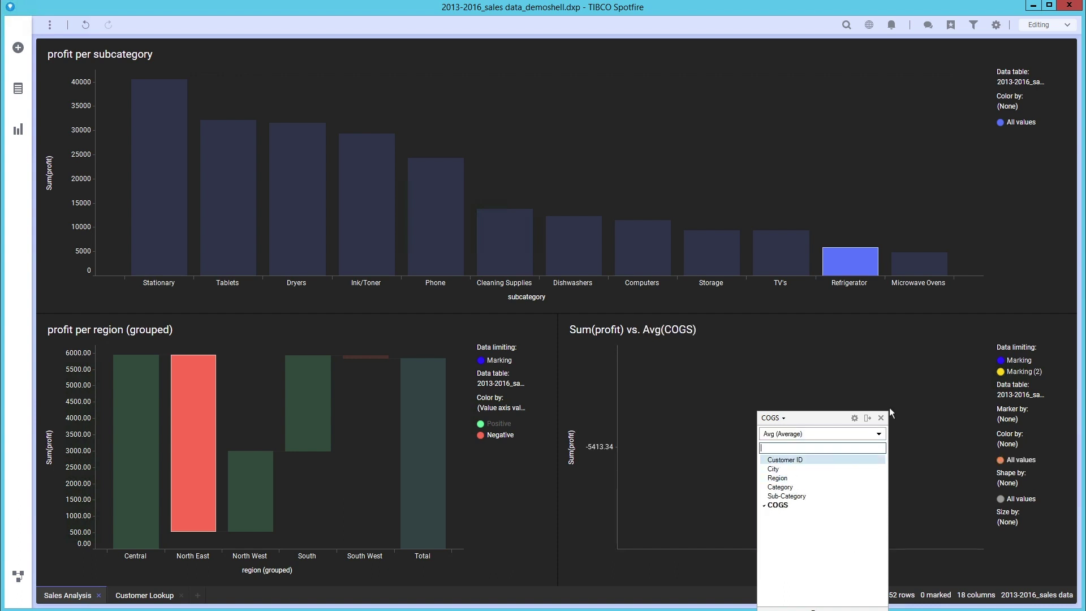
# Set the scatter plot's Marker by to city, giving one marker per city.
pyautogui.click(1011, 419)
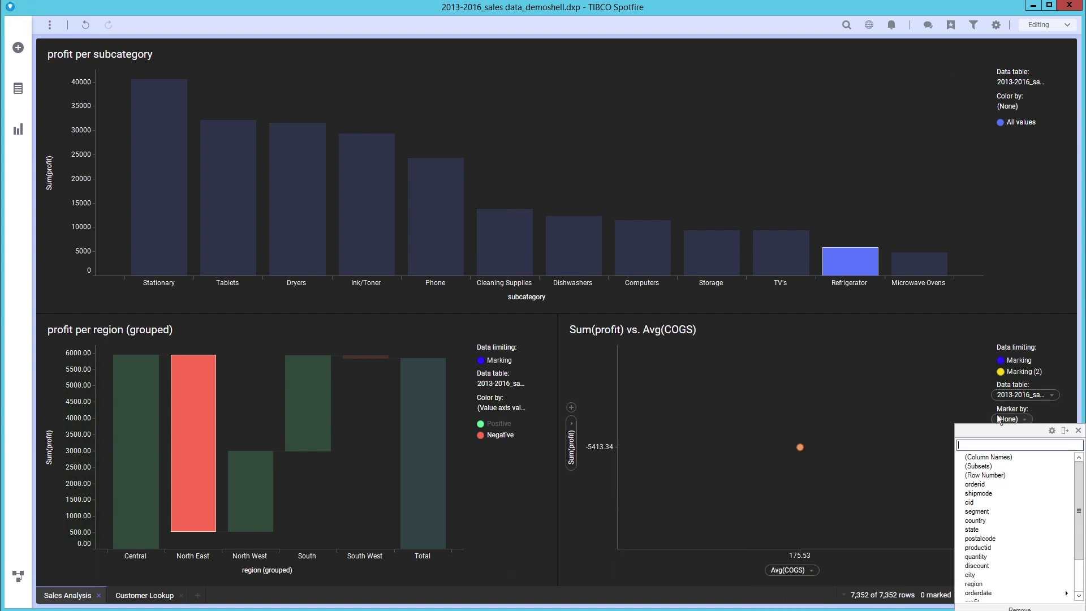
pyautogui.click(971, 575)
pyautogui.click(793, 469)
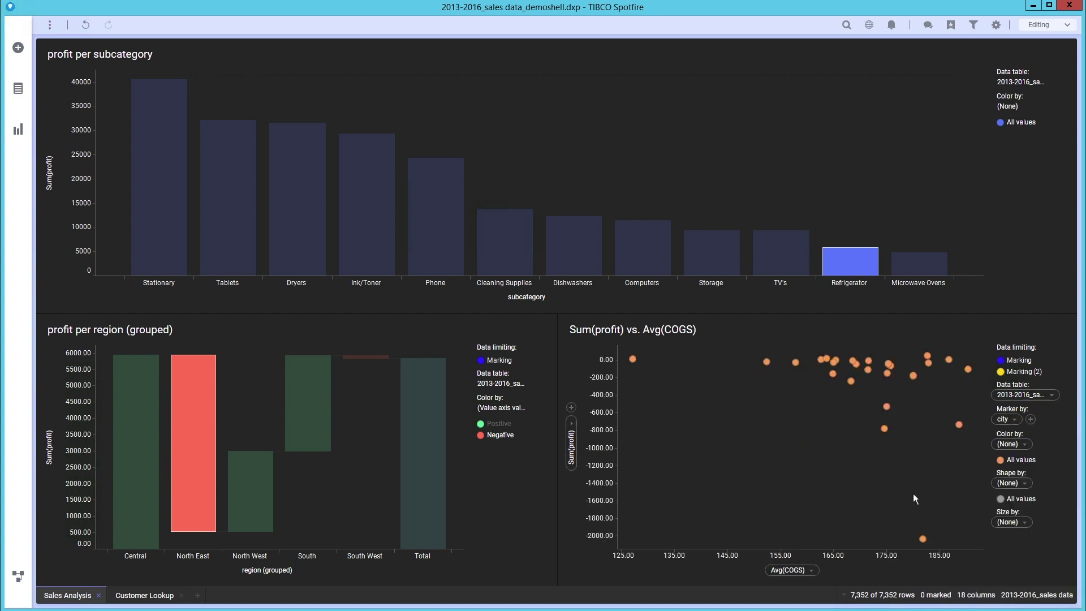
pyautogui.moveTo(923, 538)
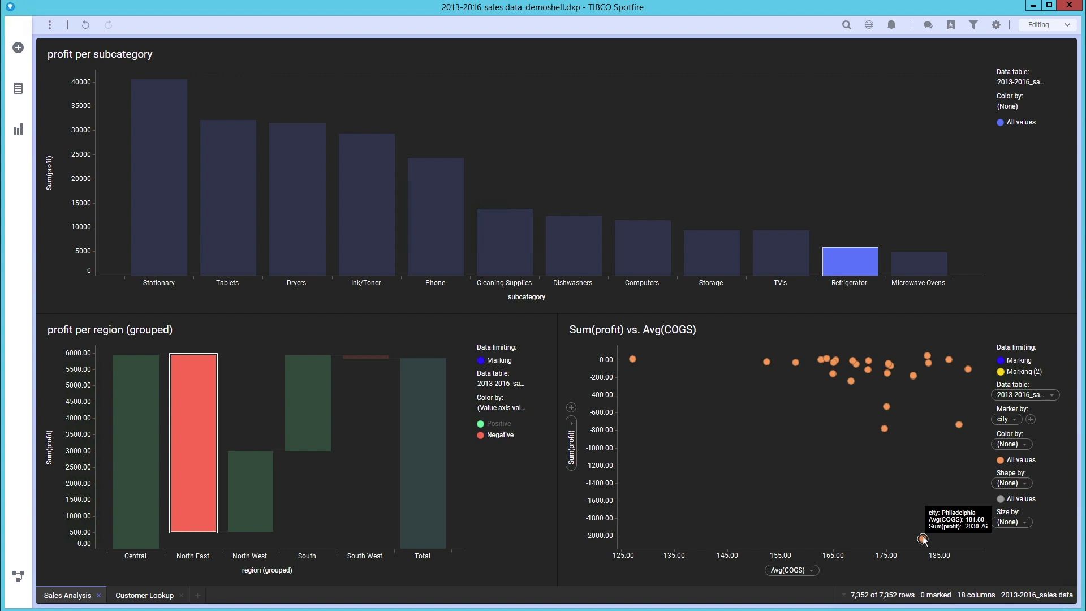
# In the data canvas, select the 2013-2016_sales data text-file source and choose Replace.
pyautogui.click(31, 573)
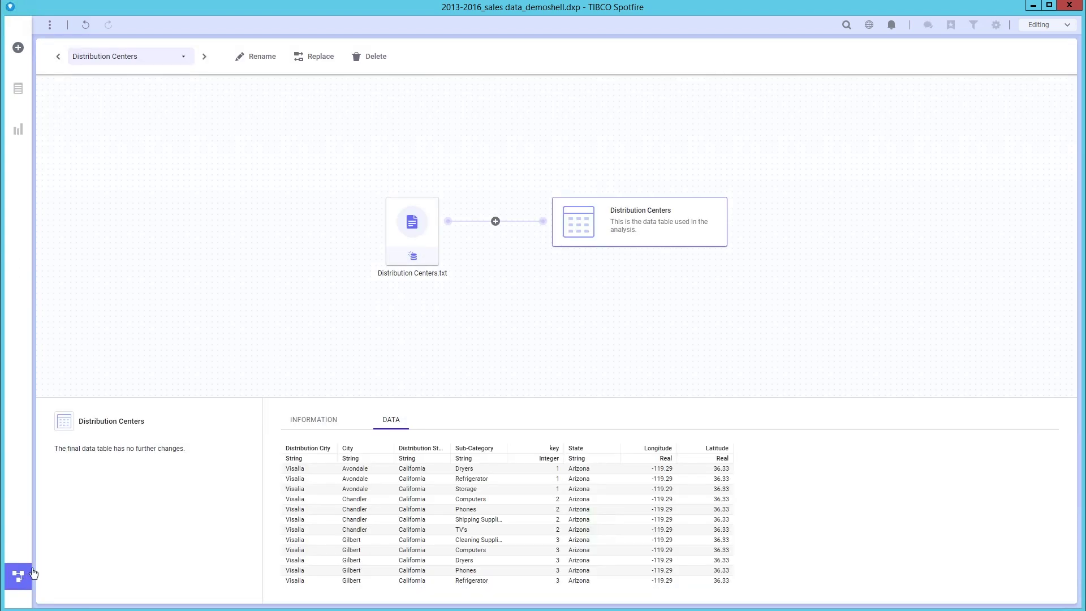
pyautogui.click(176, 60)
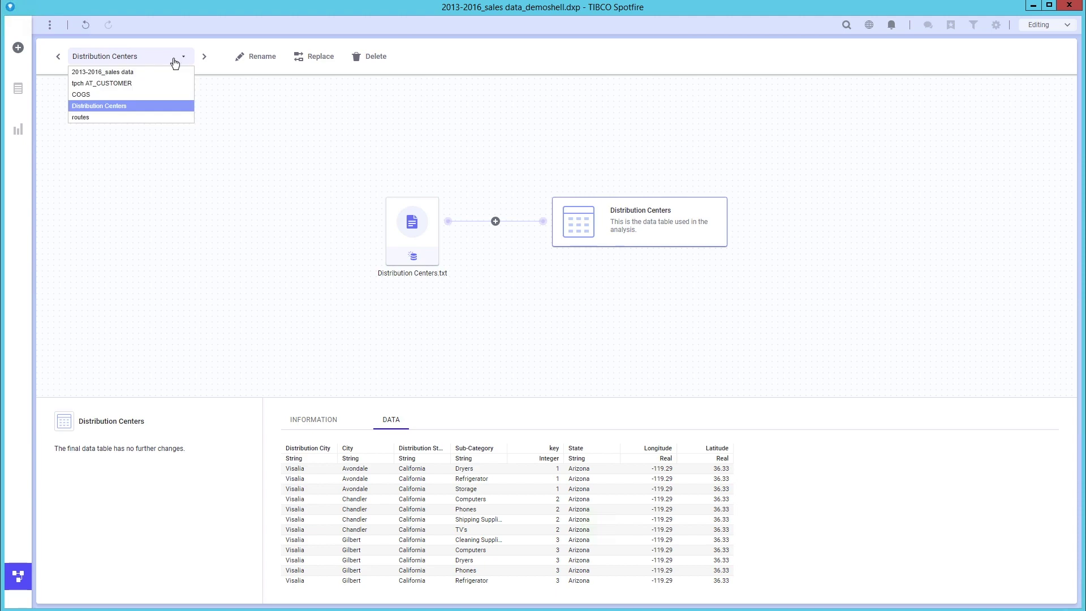
pyautogui.click(166, 72)
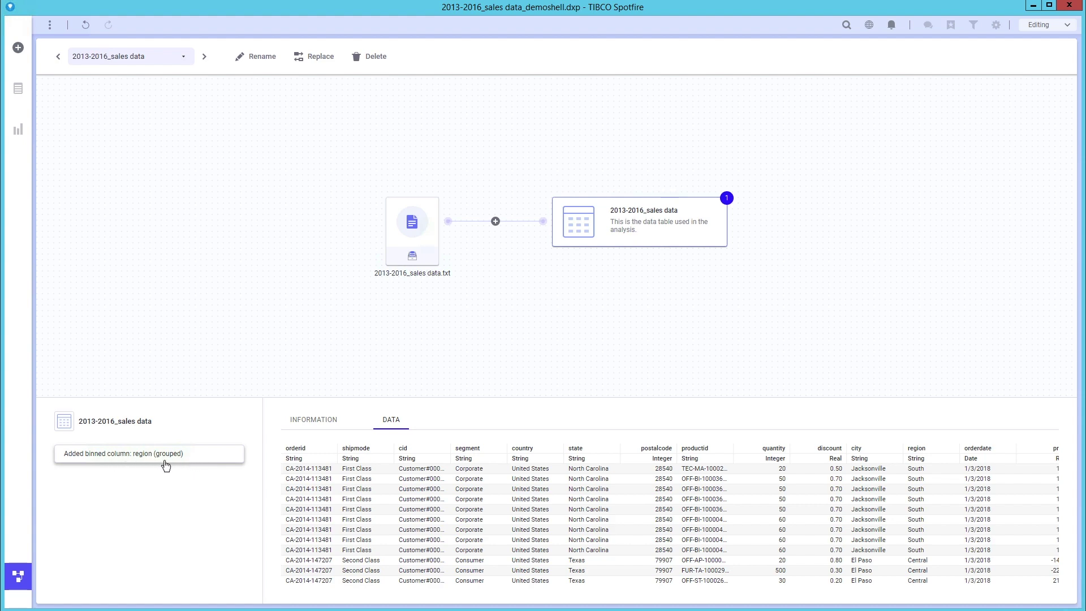
pyautogui.click(419, 229)
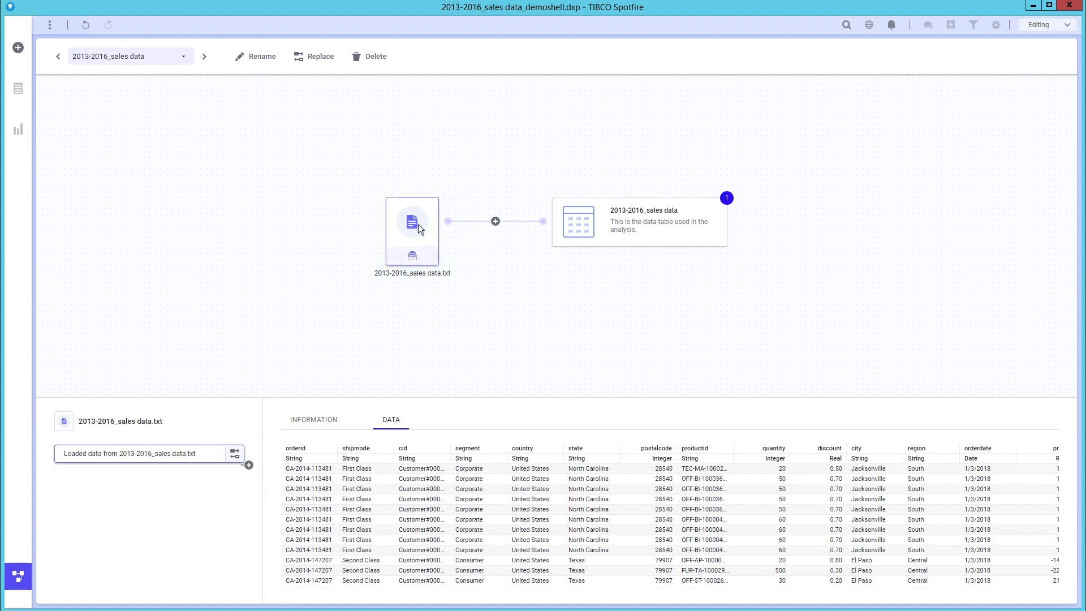
pyautogui.click(315, 62)
# Replace the source with a new Amazon Redshift connection, importing productsalesfinal into memory.
pyautogui.click(90, 109)
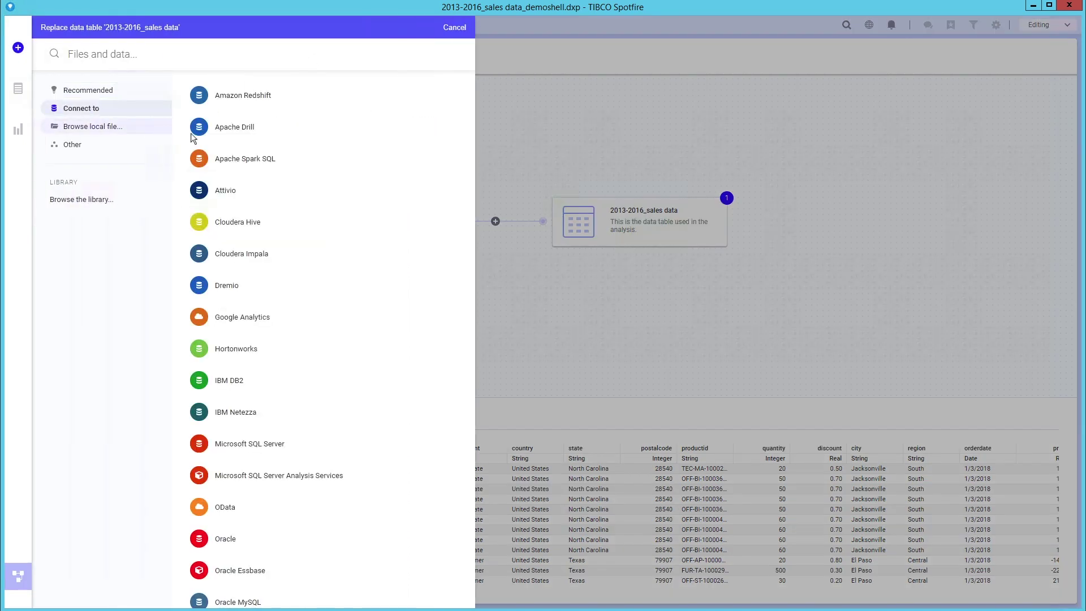
pyautogui.click(265, 105)
pyautogui.click(364, 170)
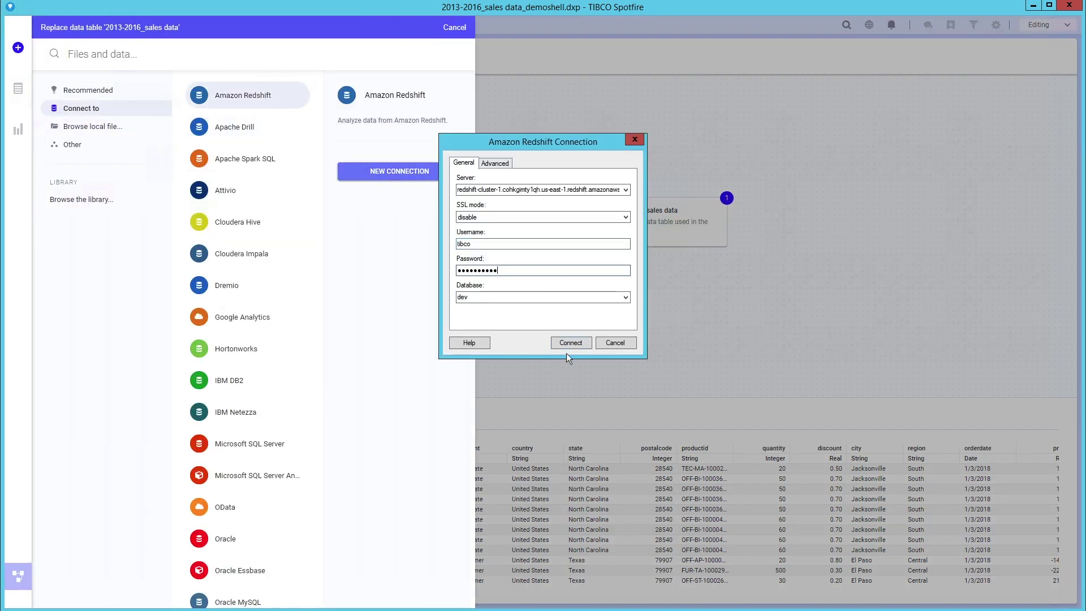
pyautogui.click(569, 343)
pyautogui.click(408, 123)
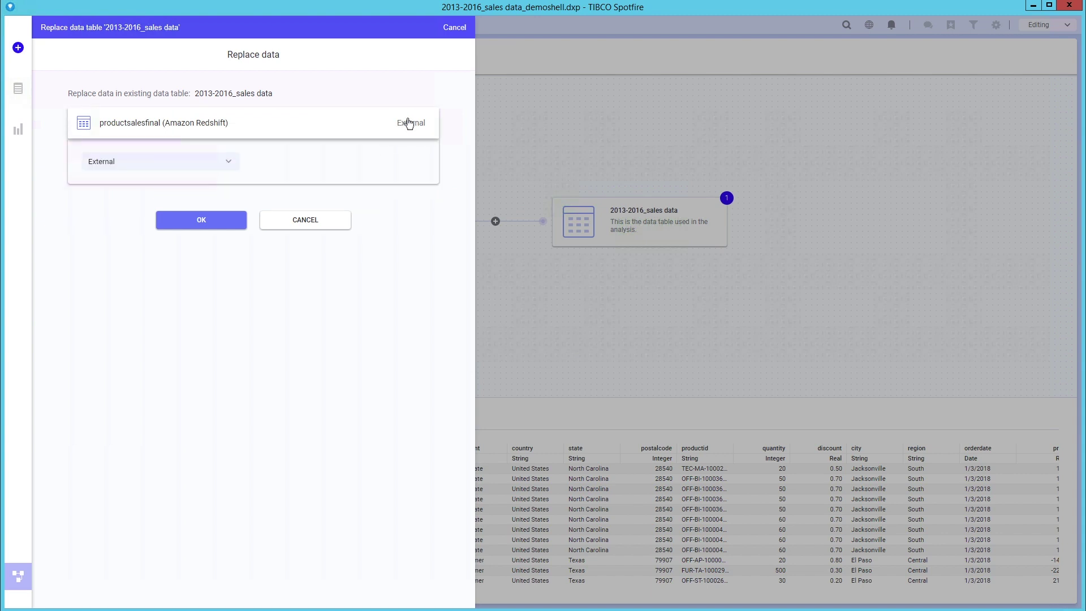
pyautogui.click(221, 162)
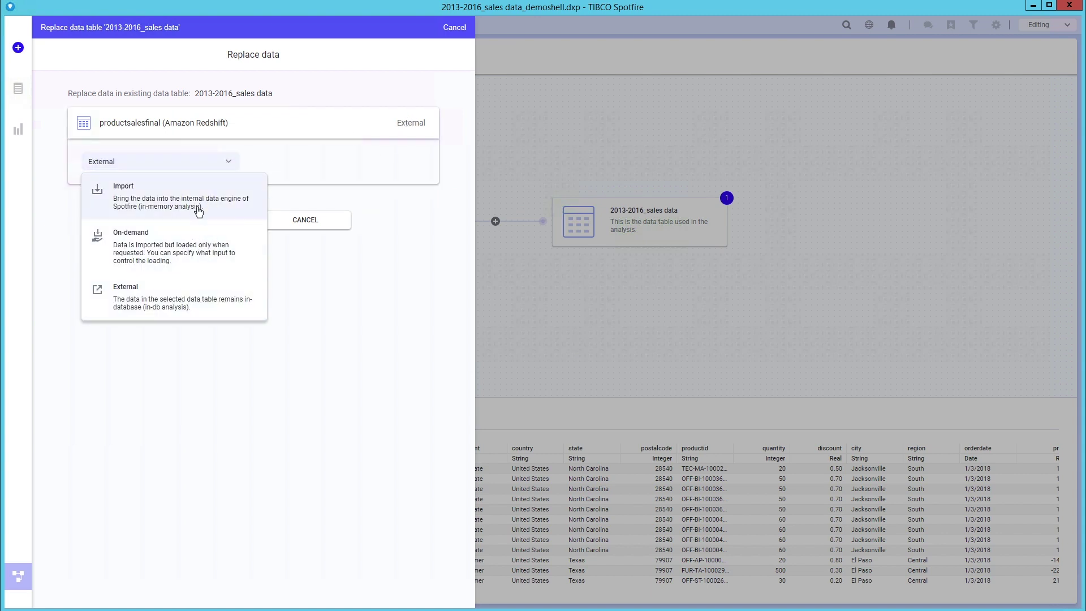
pyautogui.click(198, 207)
pyautogui.click(197, 219)
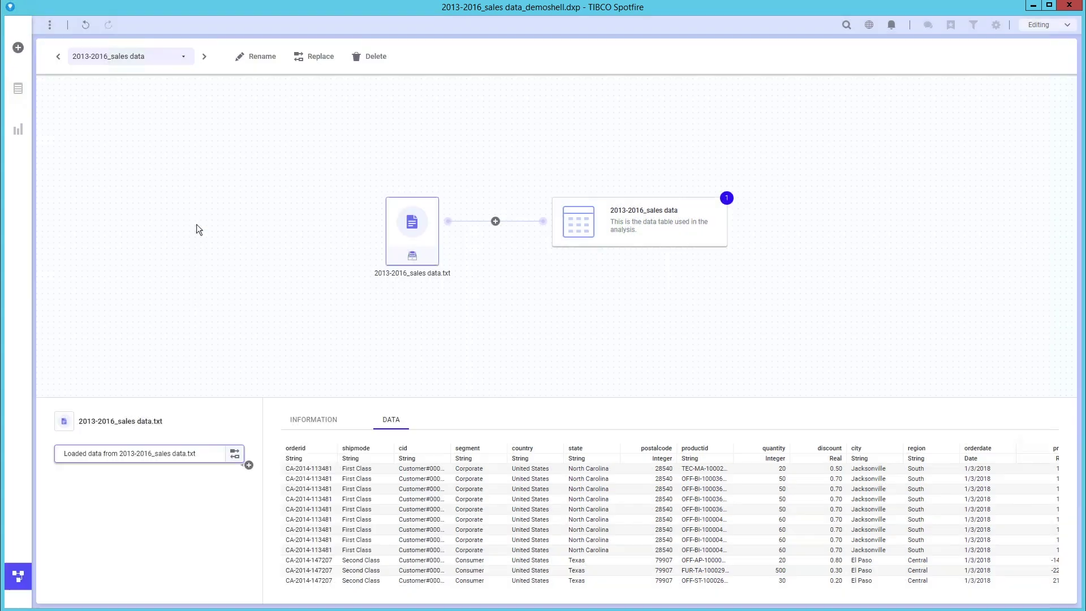
# Review the Redshift source details and applied steps, then return to the analysis page.
pyautogui.click(401, 228)
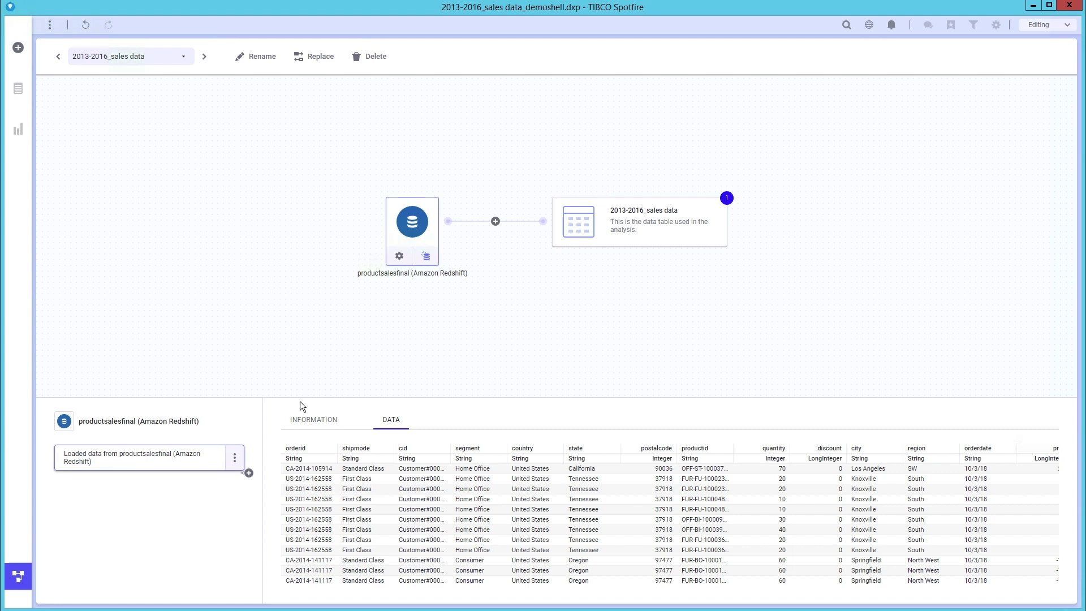
pyautogui.click(629, 221)
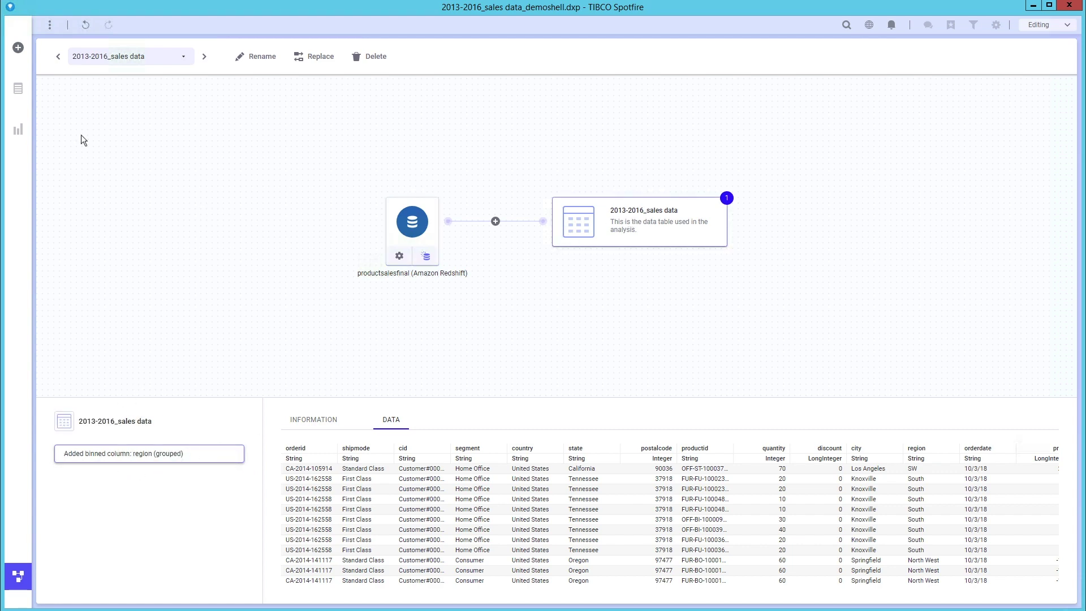
pyautogui.click(18, 576)
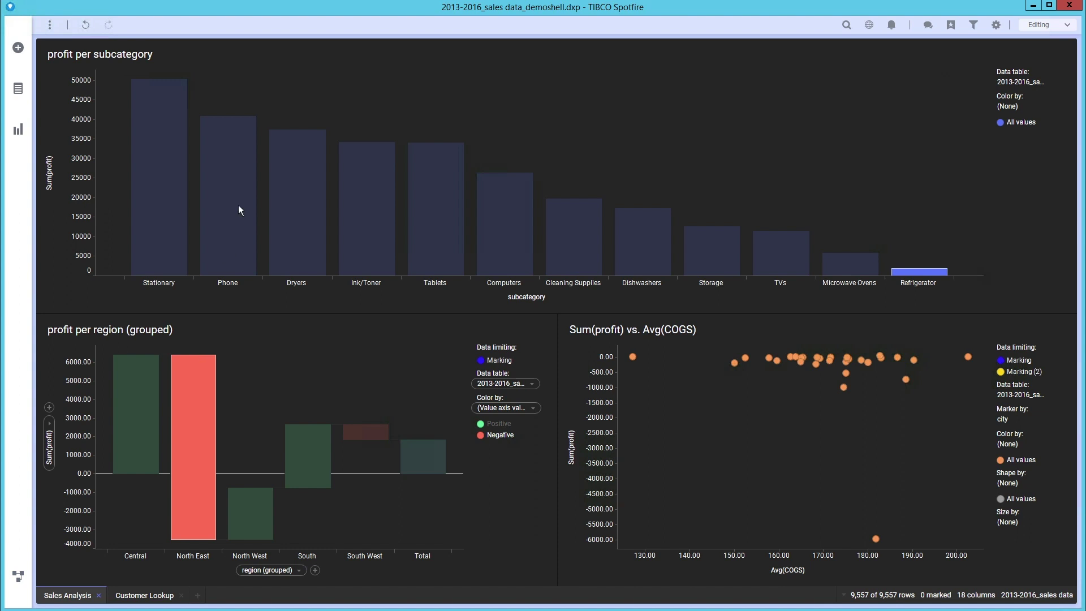
# Add a line chart with sales on the y-axis and orderdate on the x-axis.
pyautogui.click(18, 130)
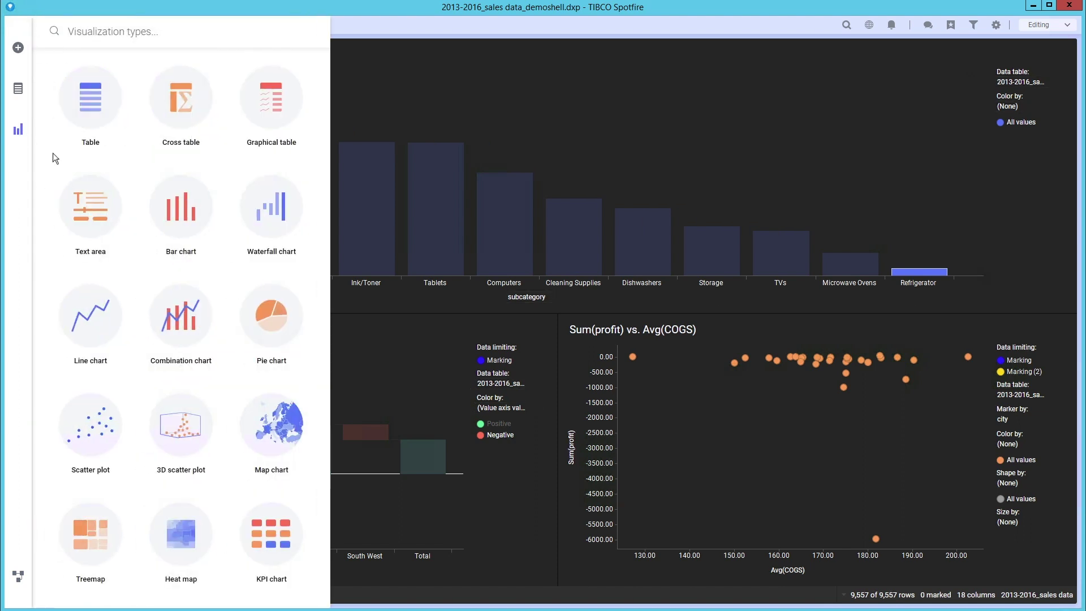
pyautogui.click(96, 322)
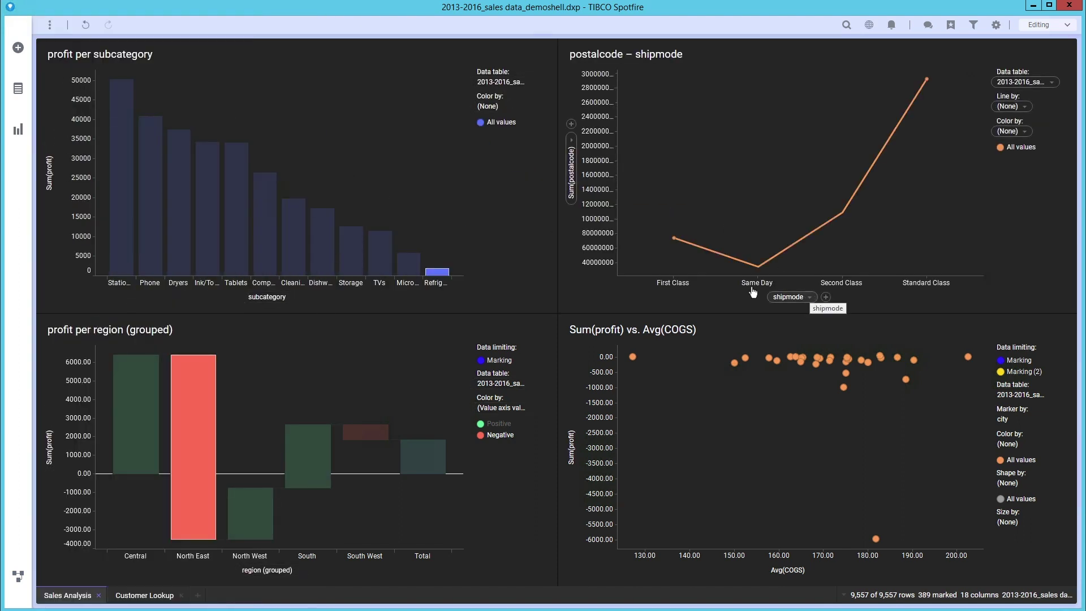
pyautogui.click(568, 138)
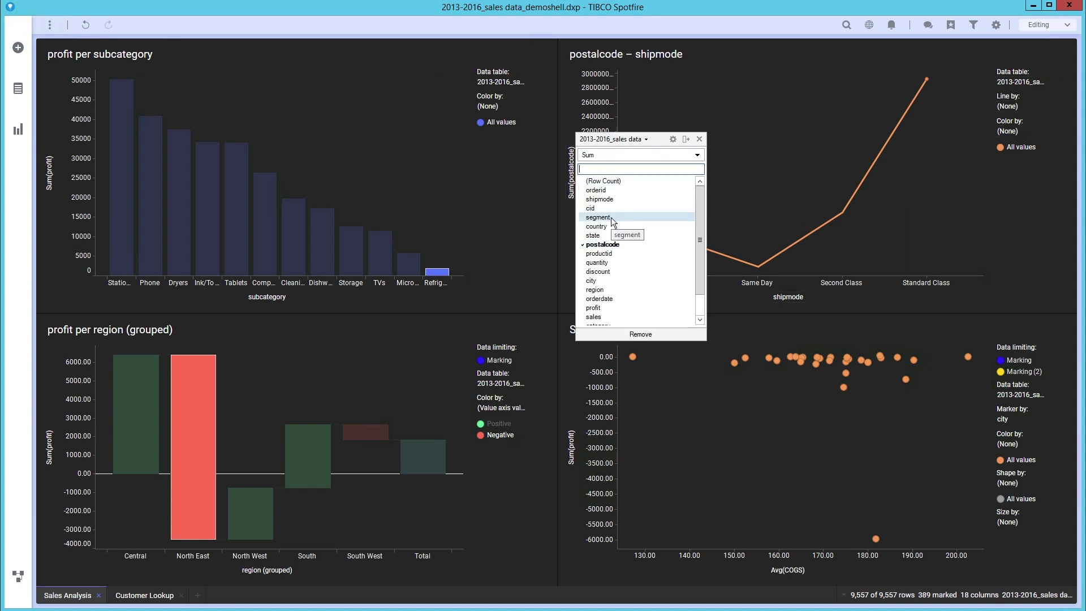
pyautogui.click(639, 316)
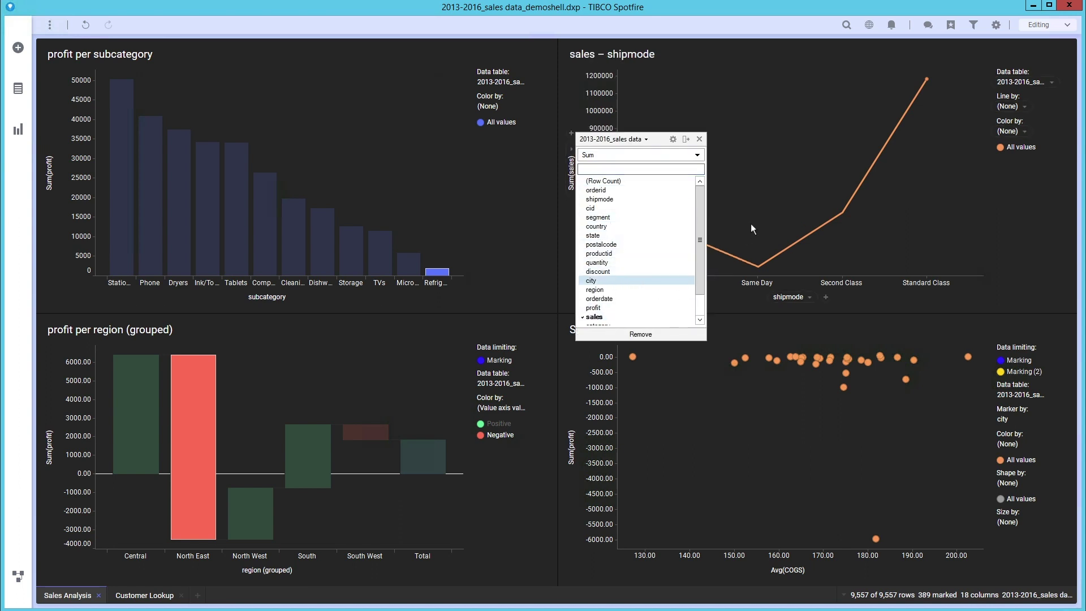
pyautogui.click(810, 297)
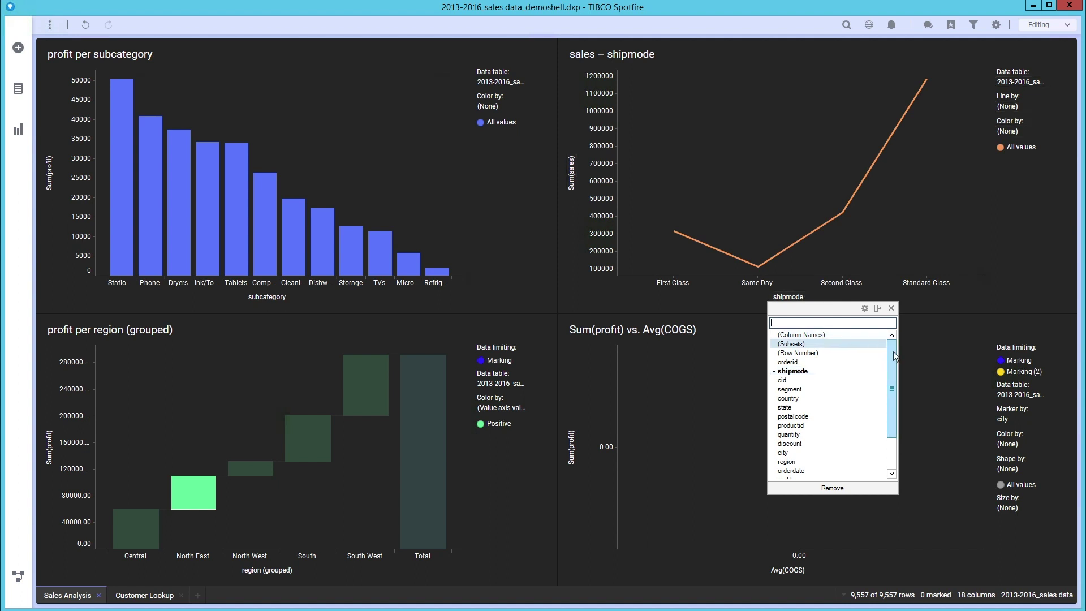
pyautogui.moveTo(894, 352); pyautogui.dragTo(893, 367)
pyautogui.click(830, 434)
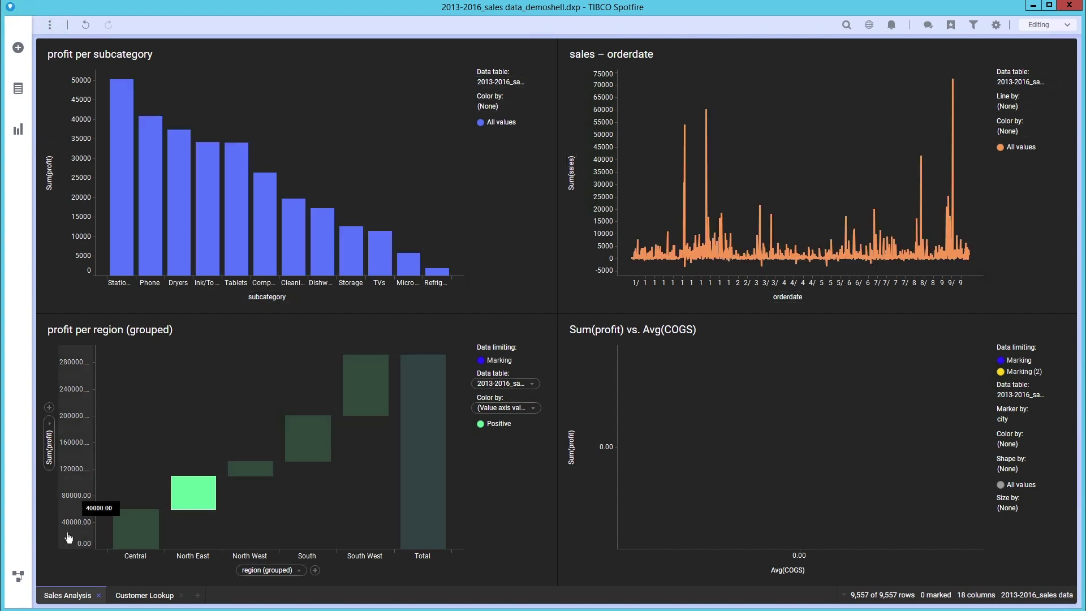
pyautogui.click(18, 576)
# Add a Change data types transformation to the Redshift source converting orderdate to Date.
pyautogui.click(412, 238)
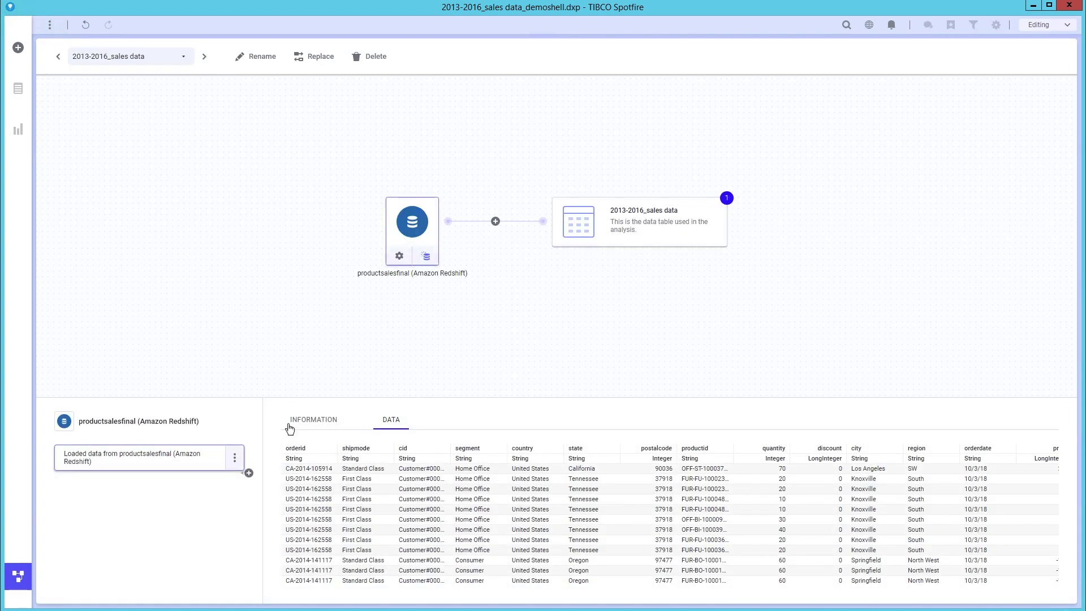
pyautogui.click(249, 472)
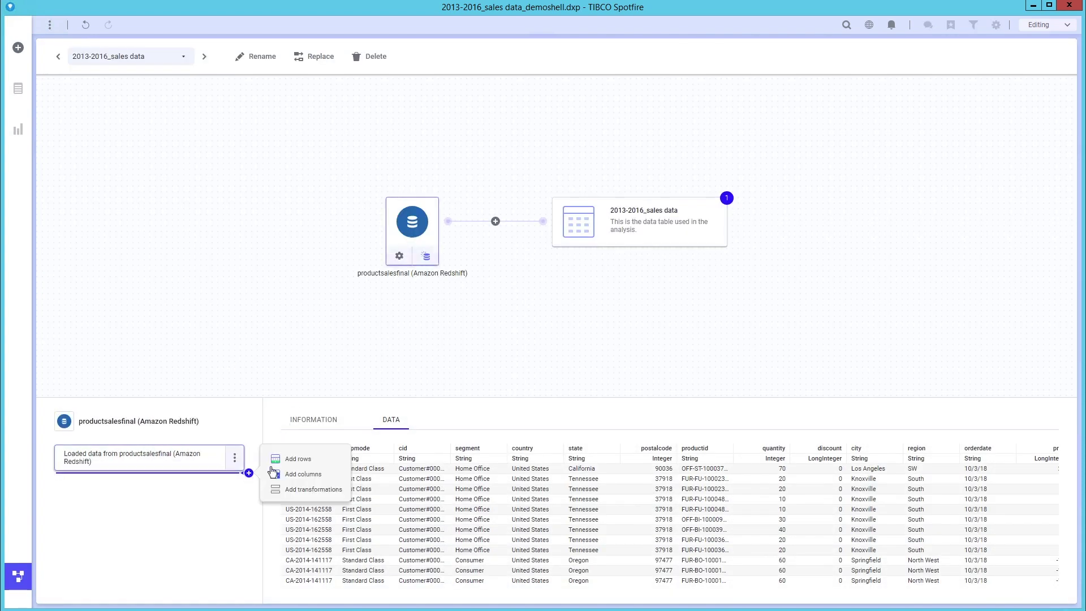
pyautogui.click(292, 490)
pyautogui.click(643, 260)
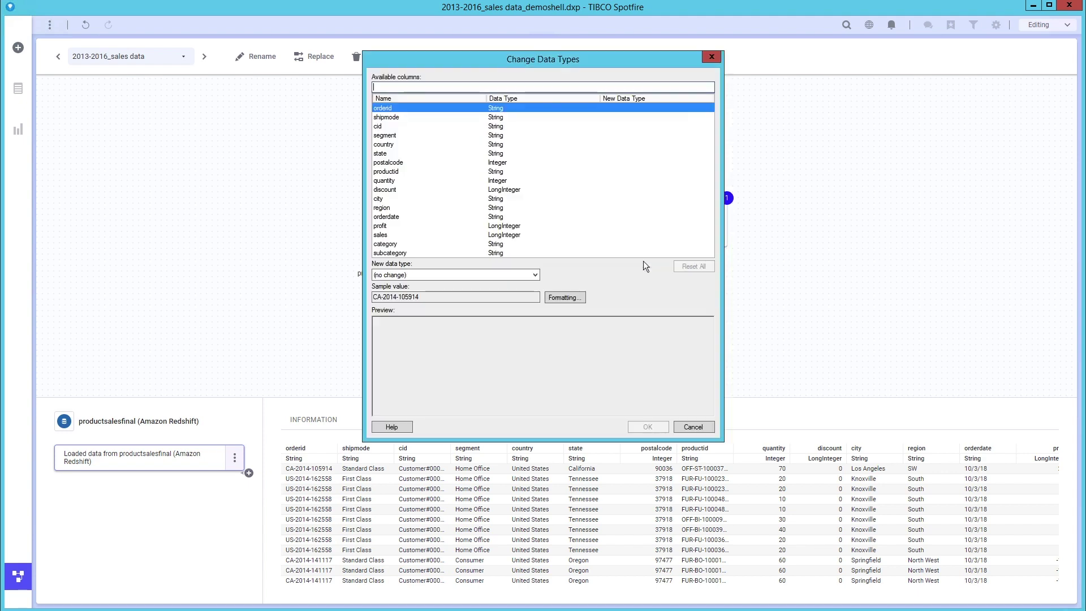
pyautogui.click(394, 218)
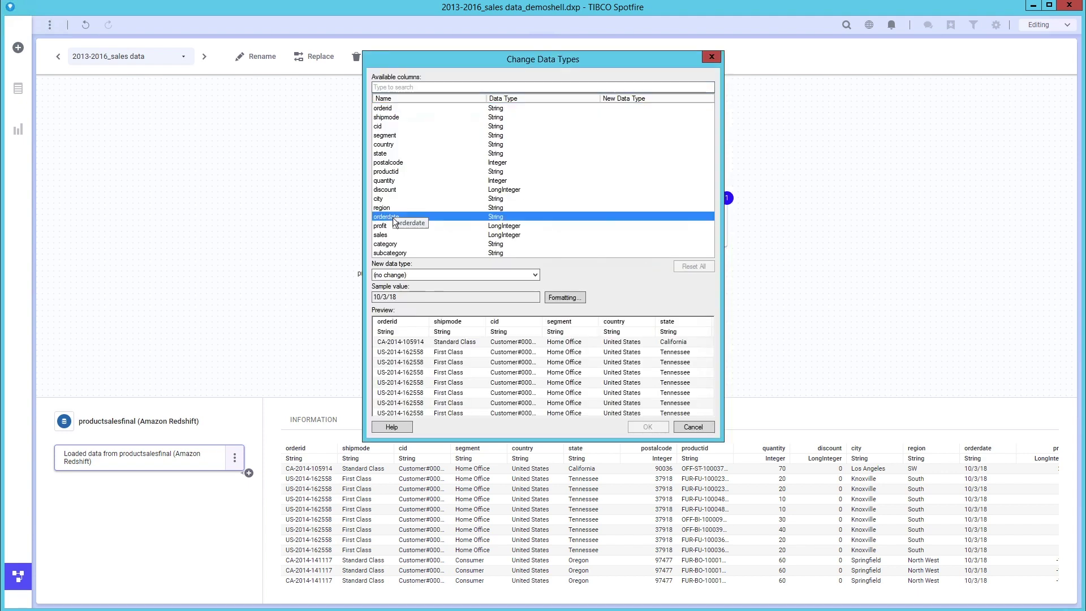
pyautogui.click(437, 272)
pyautogui.click(419, 351)
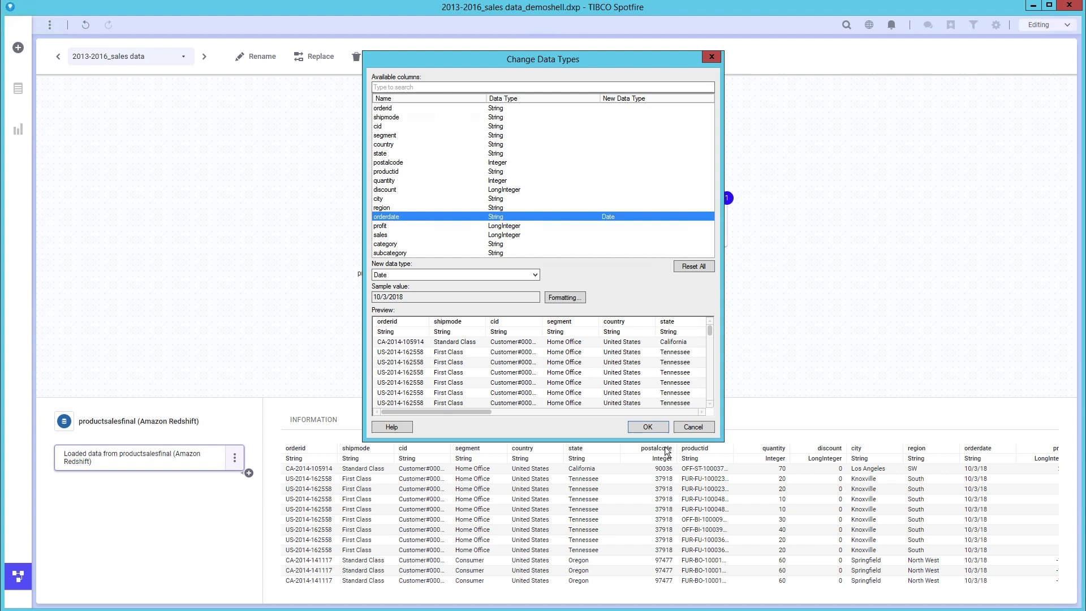
pyautogui.click(648, 427)
pyautogui.click(611, 377)
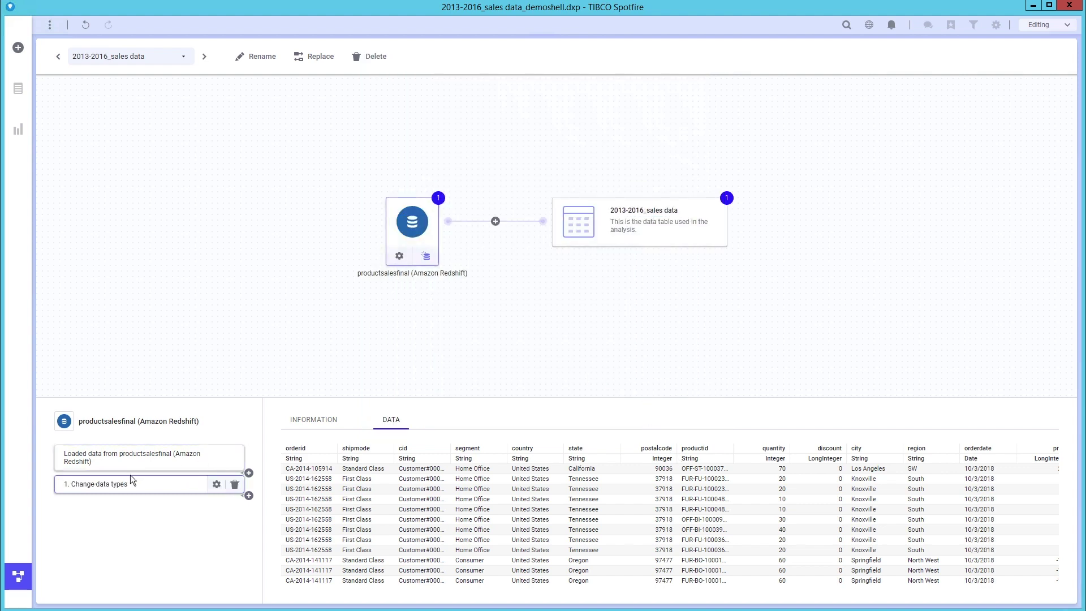
# Group the line chart's date axis by year, quarter and month, then mark the Refrigerator bar.
pyautogui.click(19, 576)
pyautogui.click(789, 297)
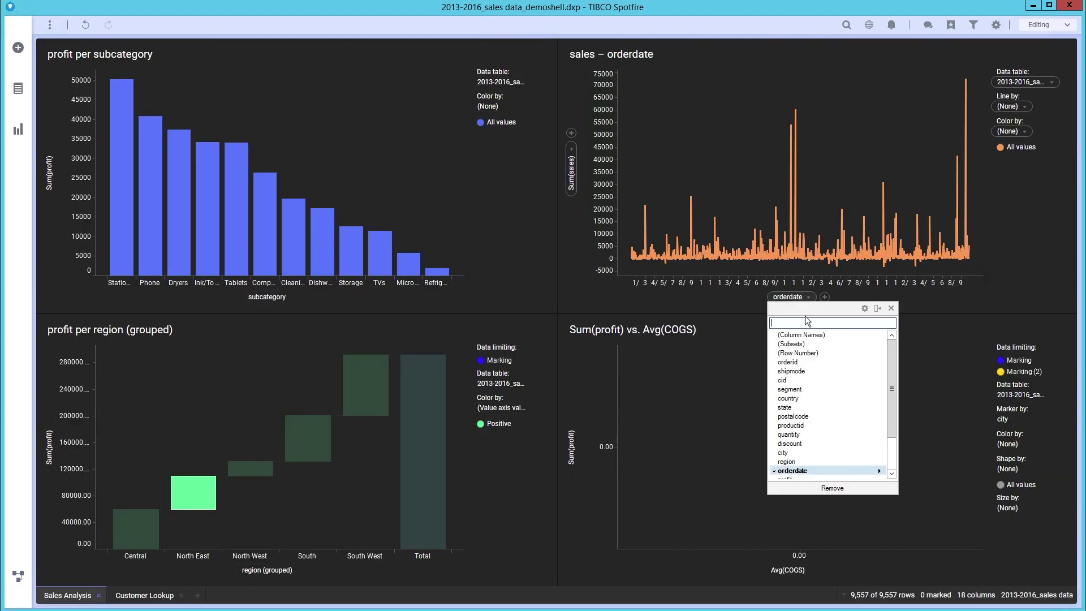
pyautogui.moveTo(822, 472)
pyautogui.click(956, 521)
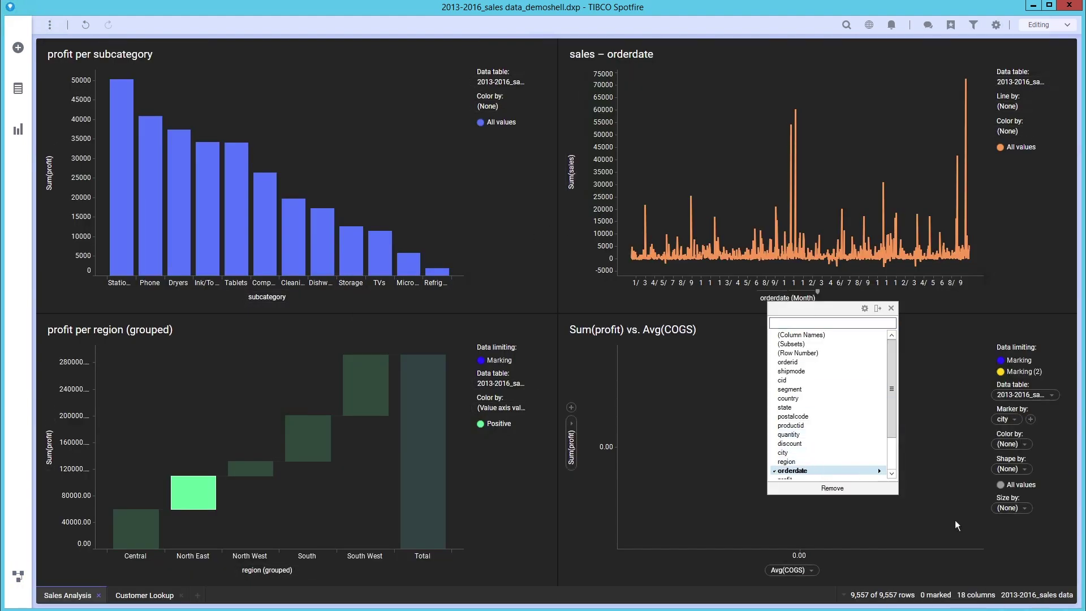
pyautogui.click(437, 272)
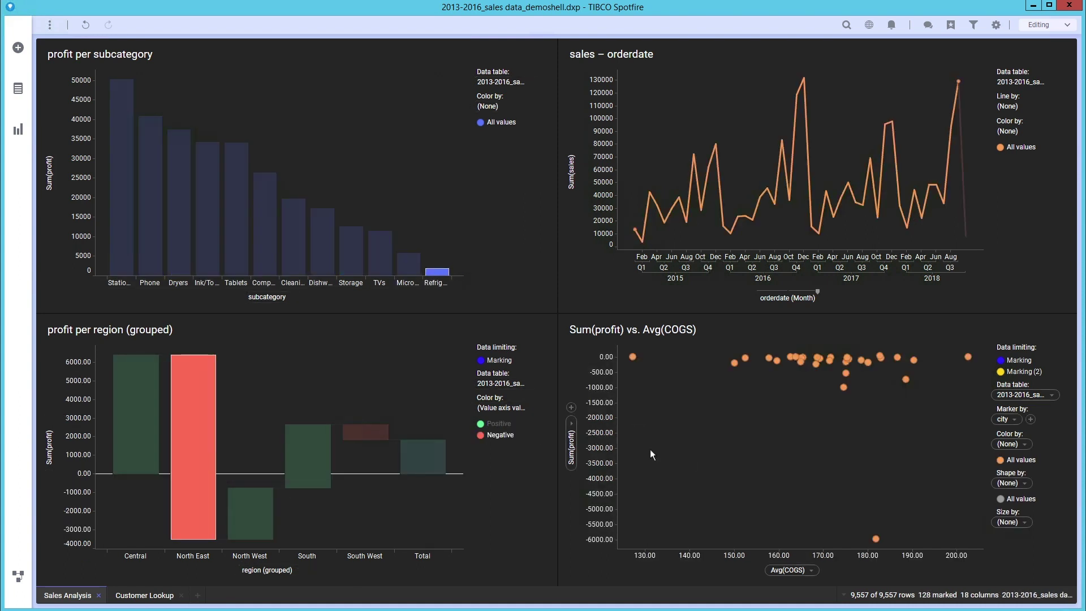
# Add a map chart with a Distribution City marker layer from the Distribution Centers table.
pyautogui.click(16, 133)
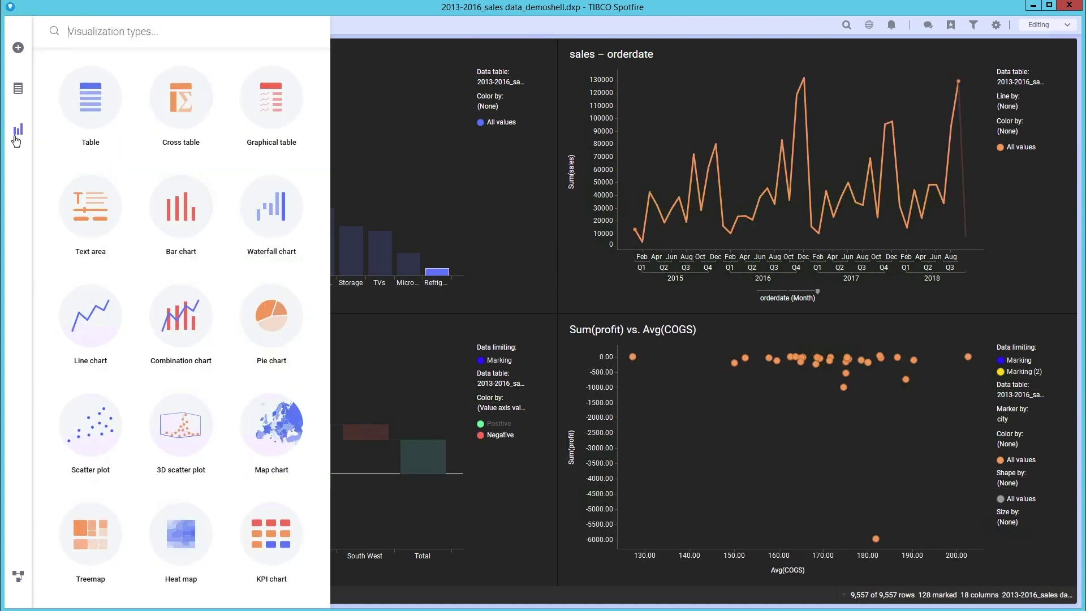
pyautogui.click(271, 426)
pyautogui.click(19, 94)
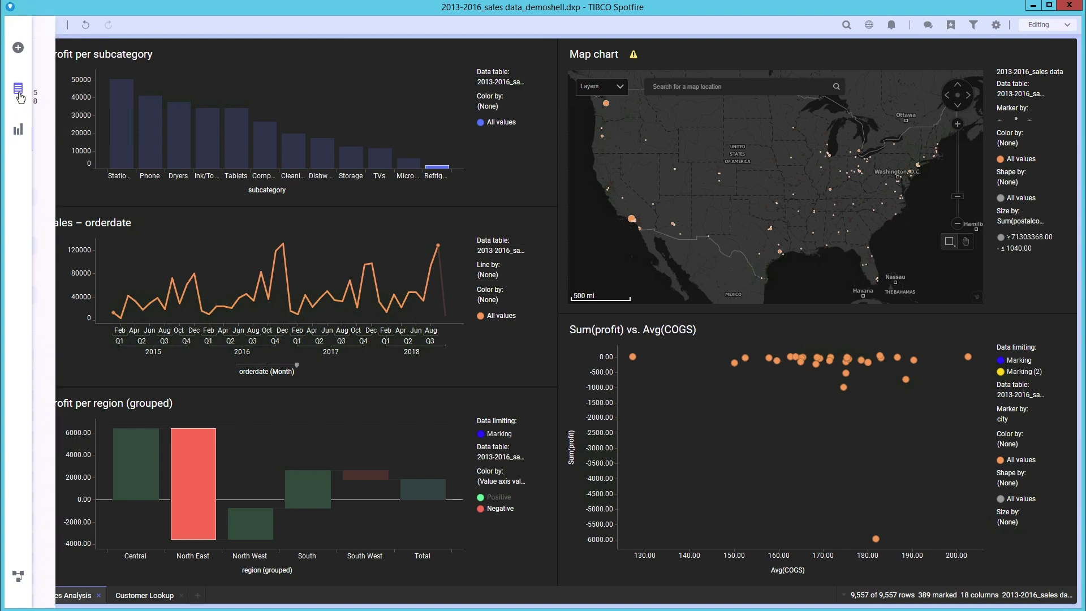
pyautogui.click(112, 75)
pyautogui.click(77, 101)
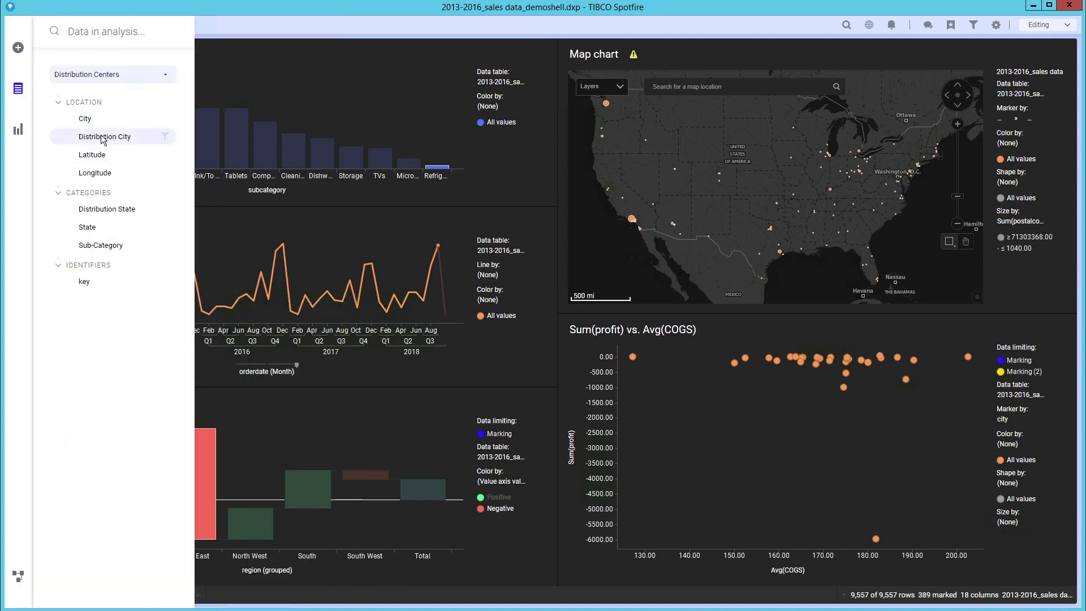
pyautogui.moveTo(102, 140)
pyautogui.mouseDown()
pyautogui.moveTo(476, 234)
pyautogui.moveTo(763, 182)
pyautogui.moveTo(851, 187)
pyautogui.mouseUp()
# Add the routes table's Geometry as a route line layer on the map.
pyautogui.click(150, 74)
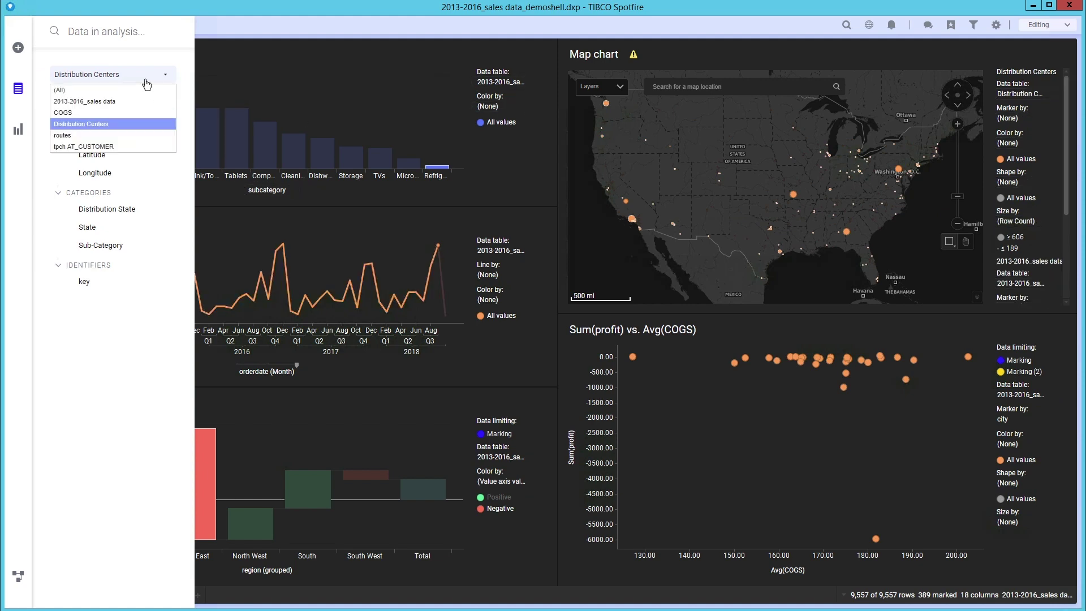
pyautogui.click(111, 136)
pyautogui.moveTo(88, 123); pyautogui.dragTo(849, 187)
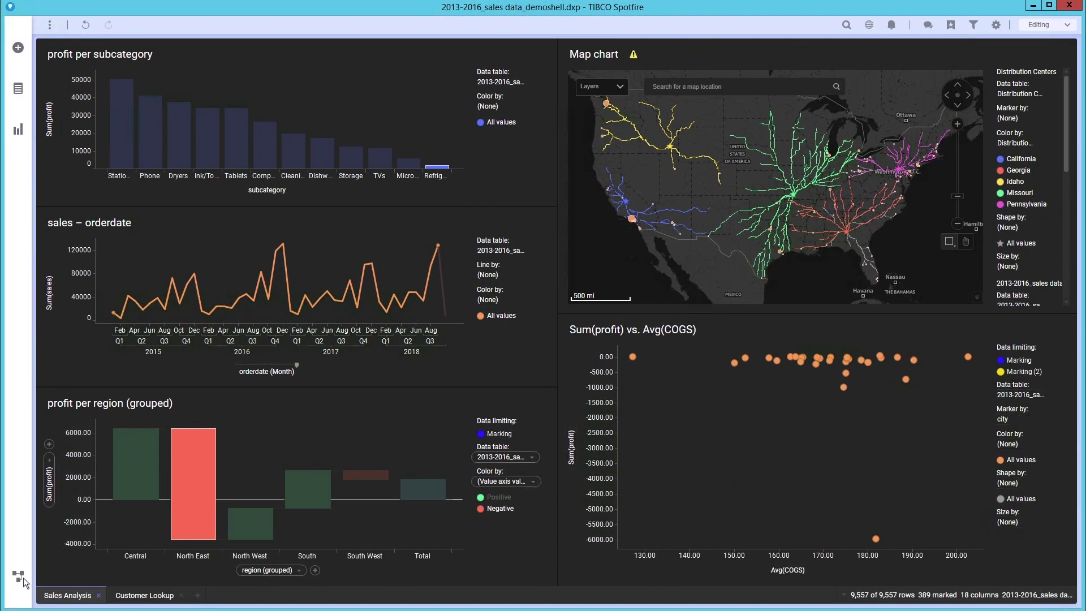
pyautogui.click(19, 577)
# Select the tpch AT_CUSTOMER table in the data canvas and start replacing its data source.
pyautogui.click(131, 59)
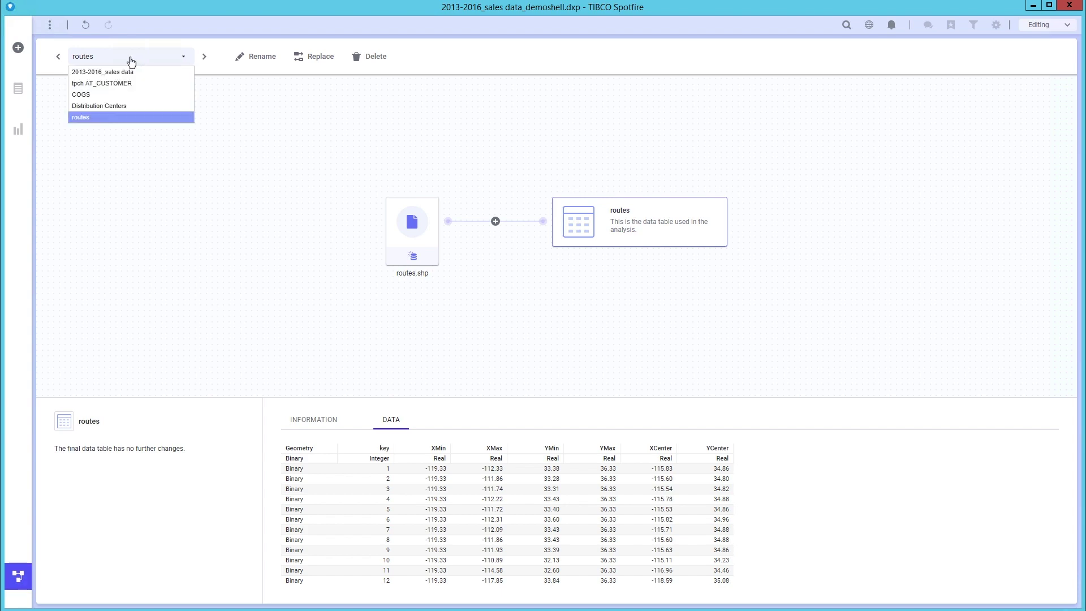
pyautogui.click(121, 83)
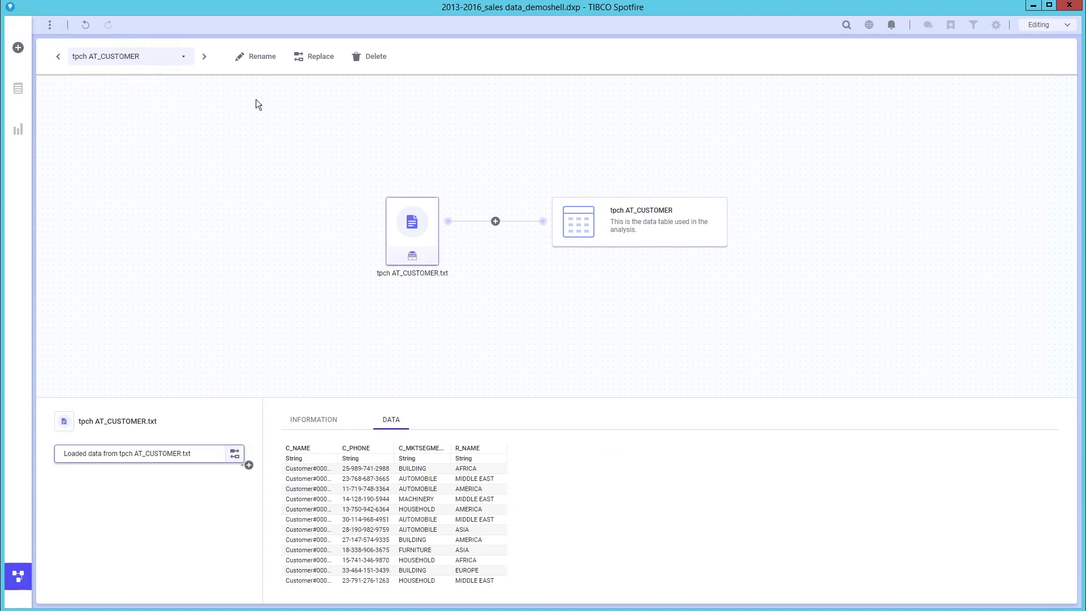
pyautogui.click(314, 58)
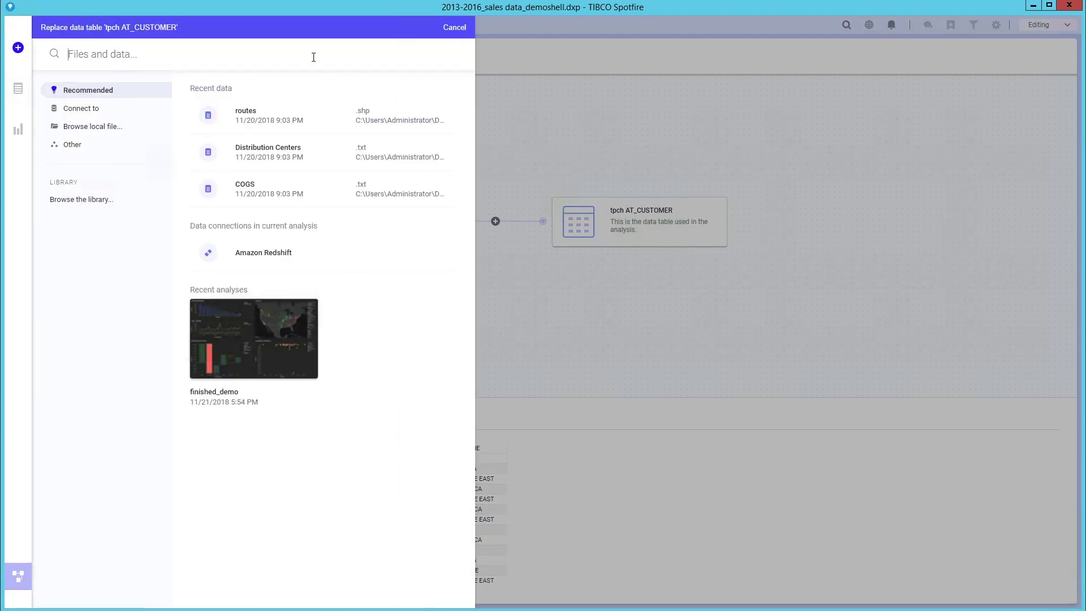
# Replace it with tpch/AT_CUSTOMER via a new SAP HANA connection, entering the username and password.
pyautogui.click(90, 109)
pyautogui.scroll(-4, 333, 230)
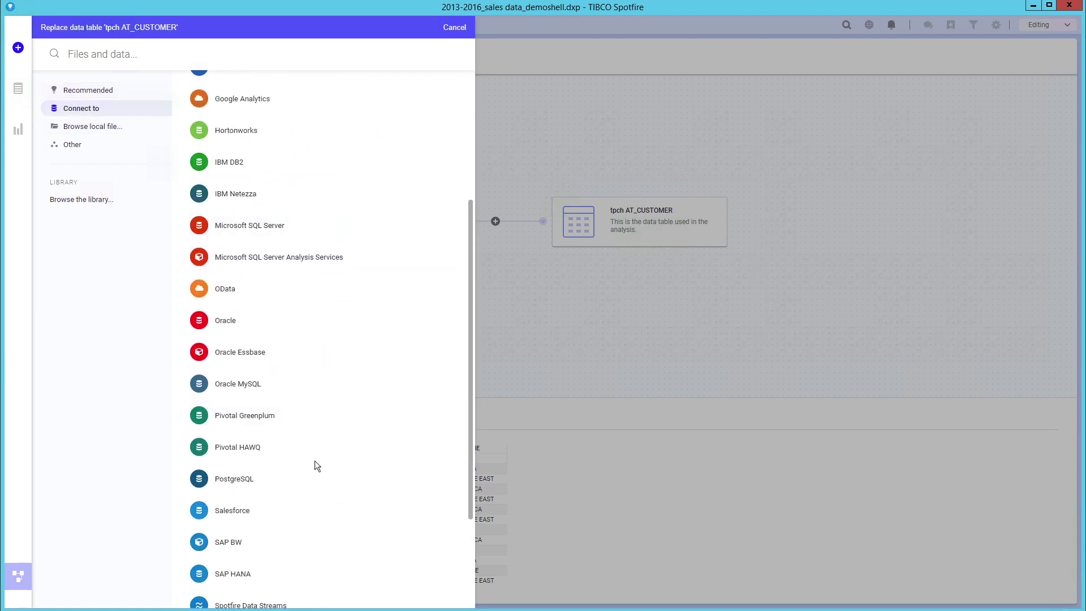
pyautogui.click(399, 170)
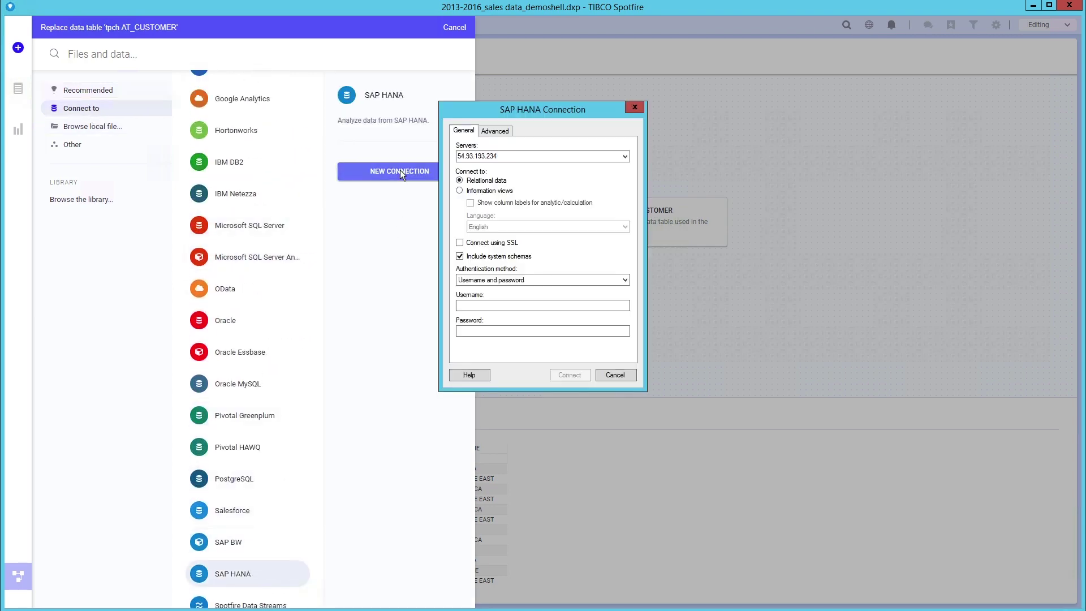
pyautogui.click(481, 305)
pyautogui.write('DEMOUSER')
pyautogui.click(483, 332)
pyautogui.write('demo')
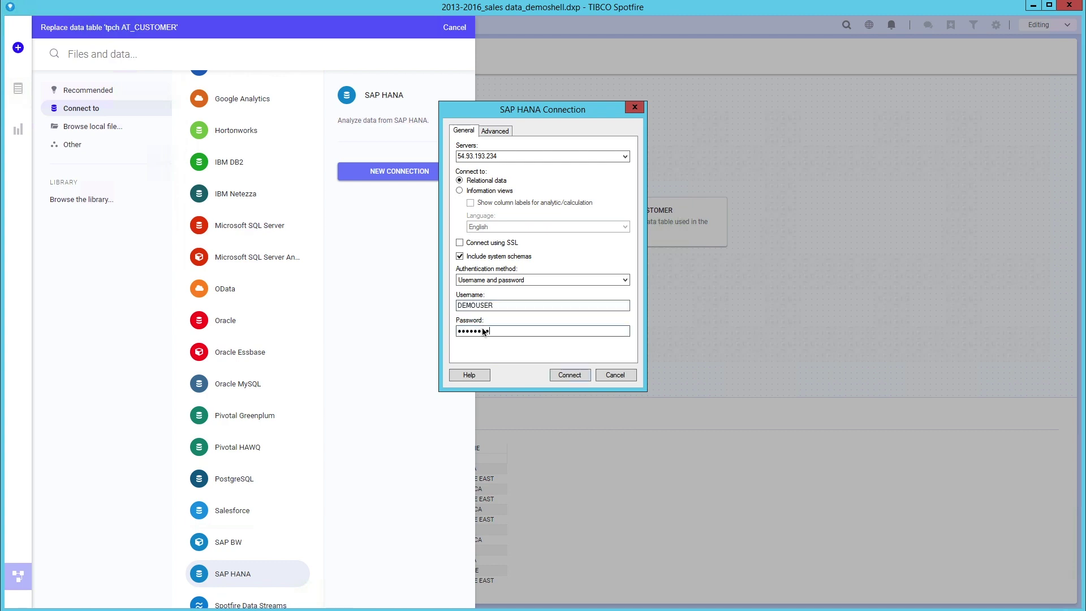
pyautogui.click(568, 375)
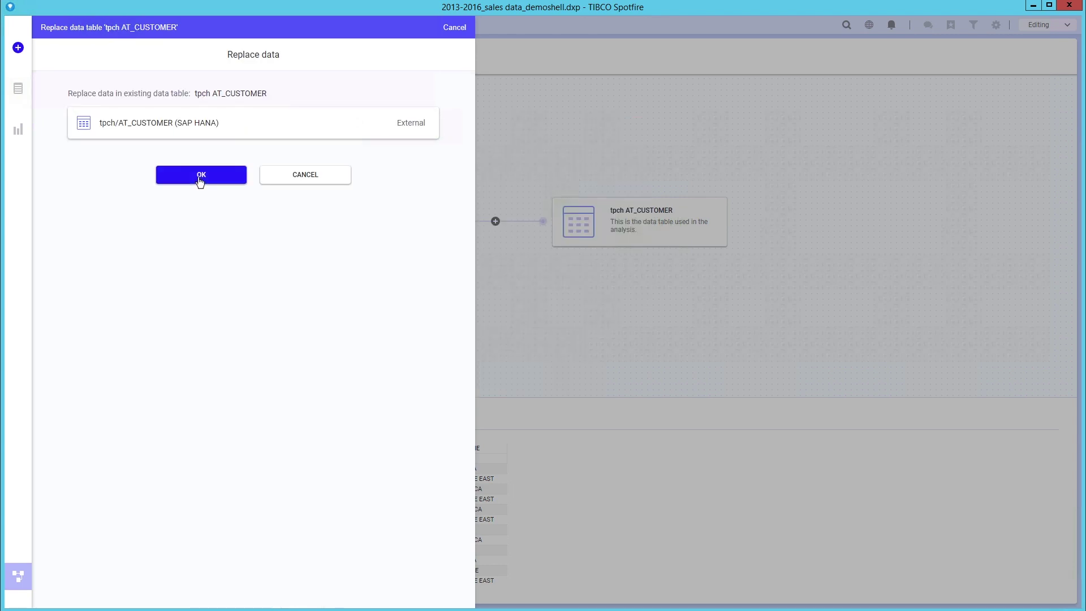
pyautogui.click(201, 174)
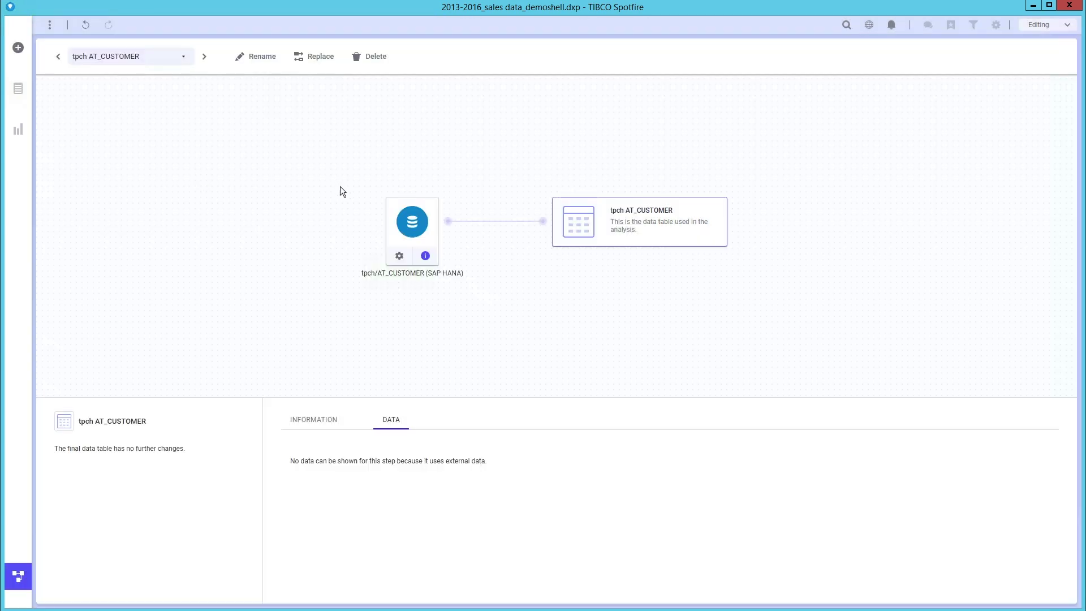
# Leave the data canvas for the Customer Lookup page and mark a single treemap customer.
pyautogui.click(18, 576)
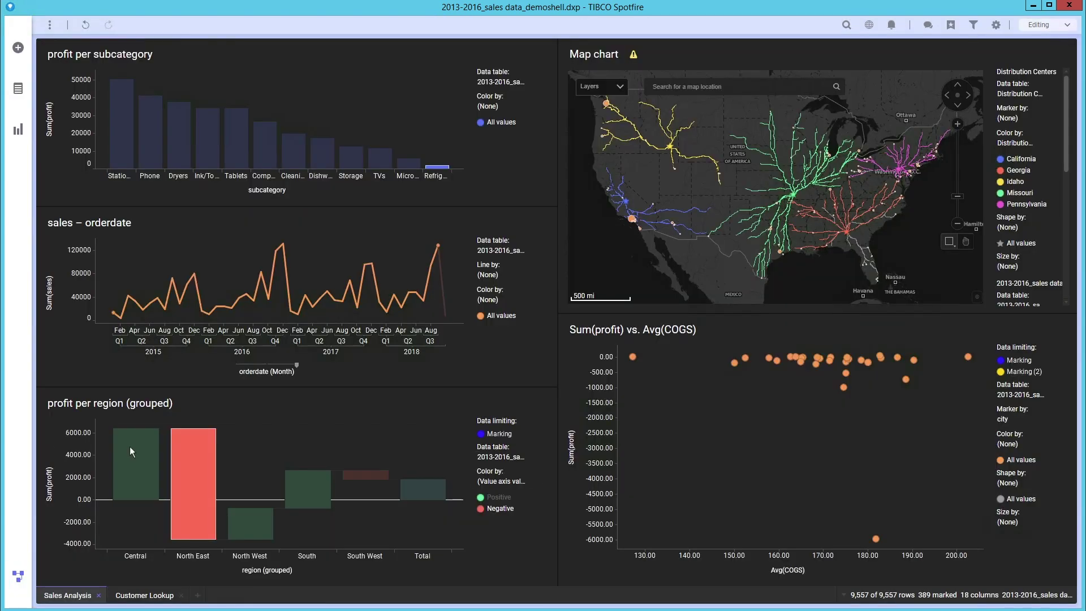
pyautogui.click(131, 596)
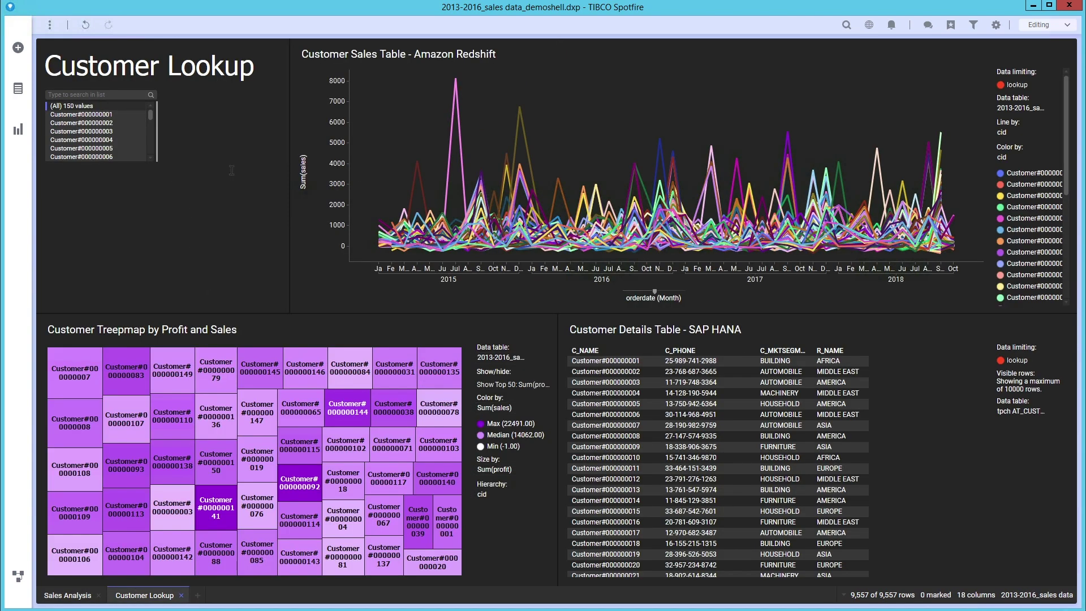
pyautogui.click(92, 371)
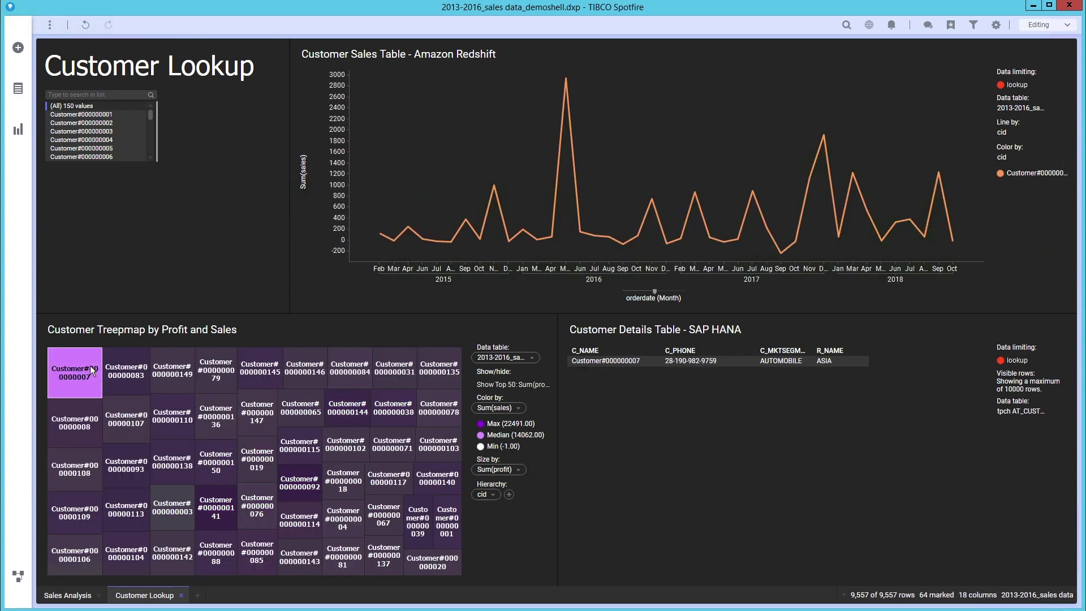
# Mark six treemap customers, clear the marking, then filter the lookup to the second listed customer.
pyautogui.moveTo(82, 372); pyautogui.dragTo(182, 427)
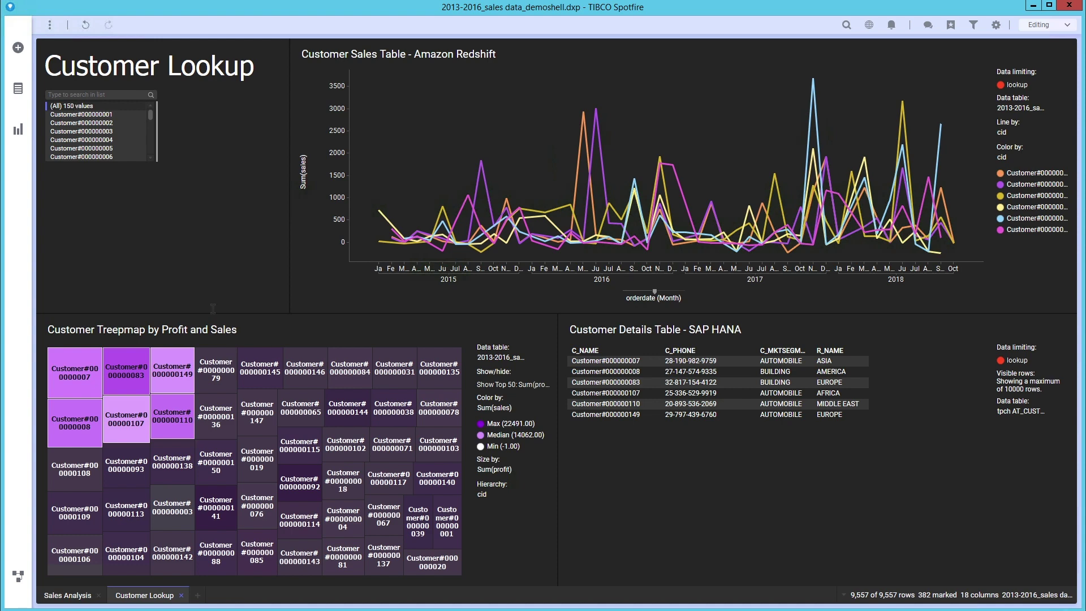
pyautogui.click(241, 338)
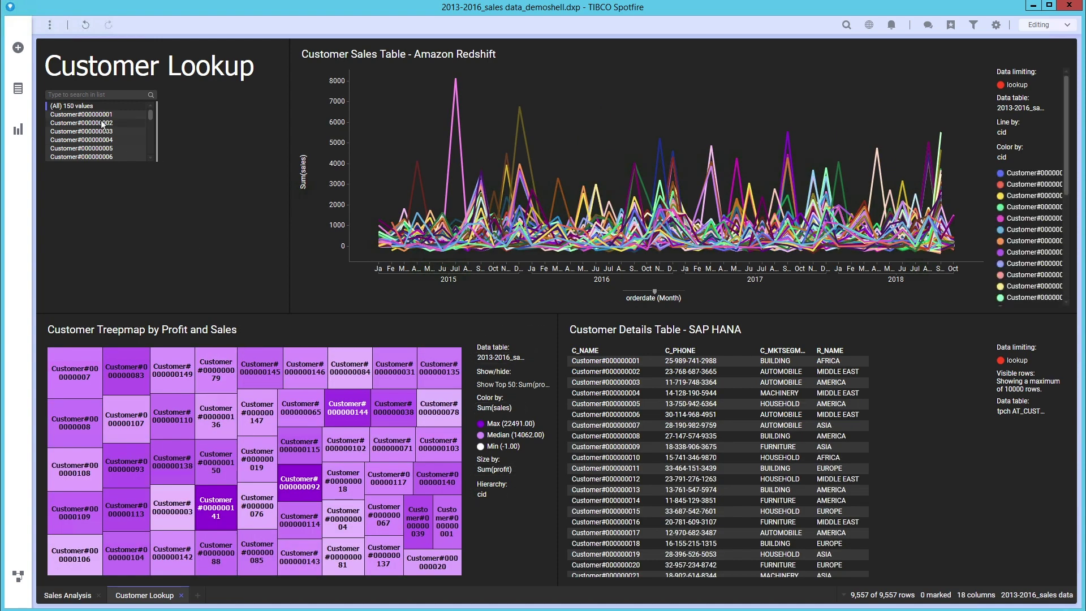
pyautogui.click(102, 124)
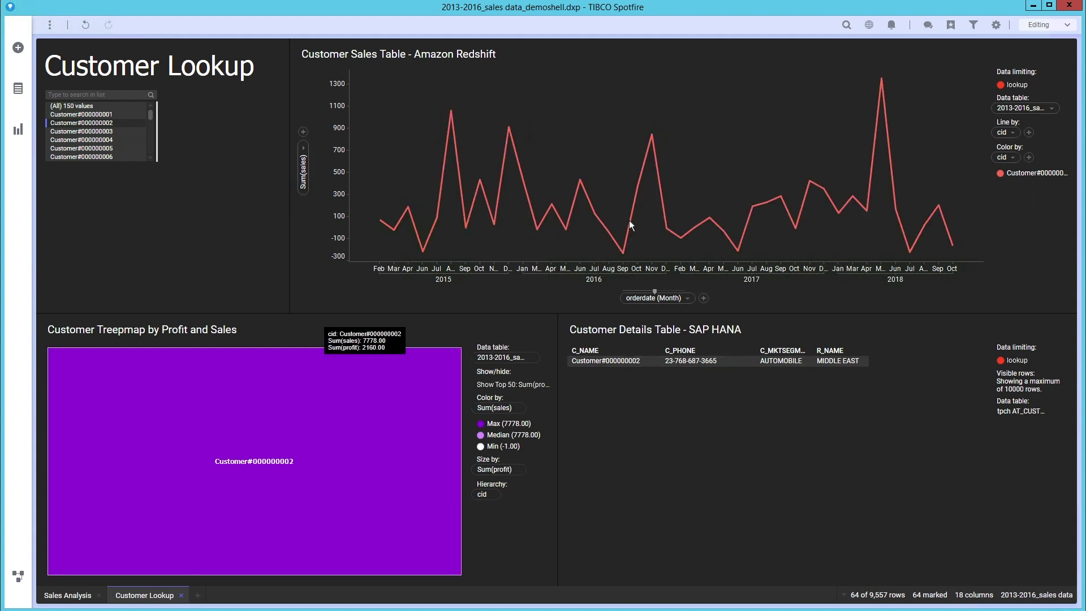
# Add a sales forecast to the line chart and show all customers in the lookup again.
pyautogui.rightClick(699, 147)
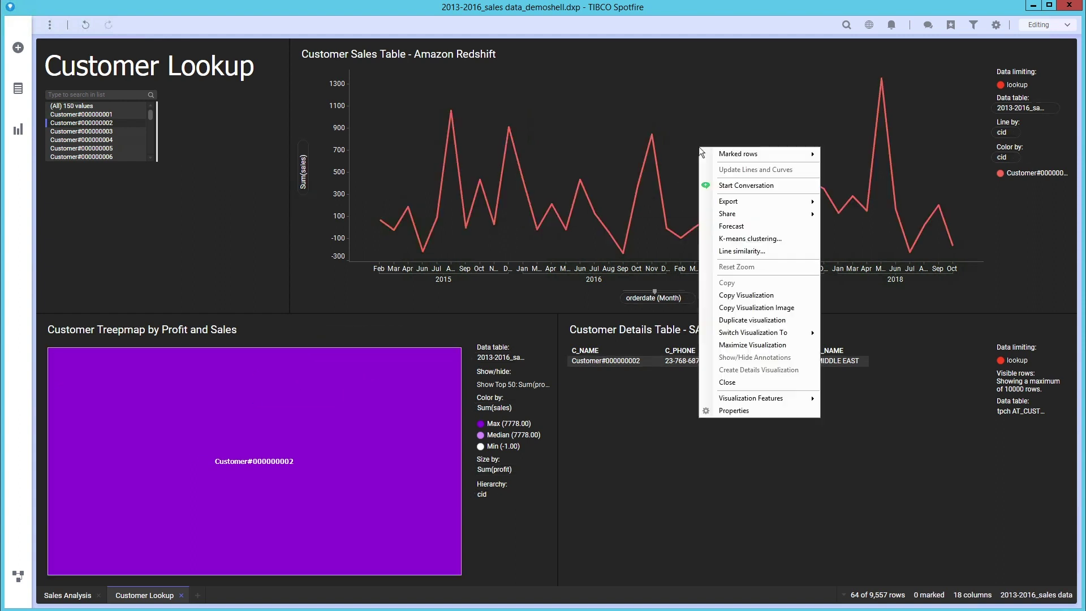
pyautogui.click(743, 225)
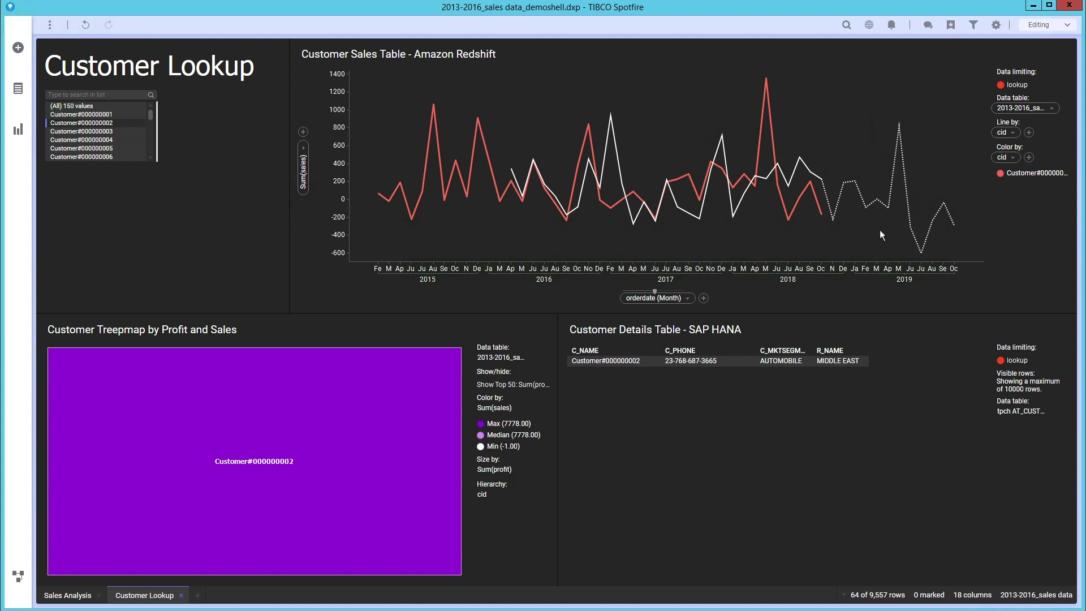
pyautogui.click(80, 107)
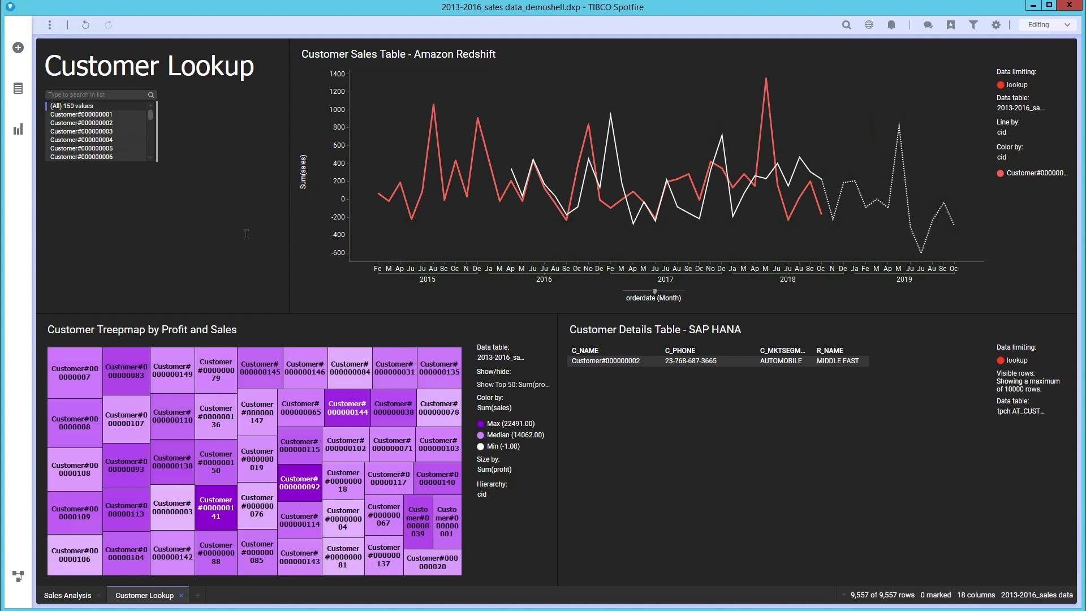
# Turn off the line chart's forecast and mark twelve customers in the treemap's top-left.
pyautogui.rightClick(483, 220)
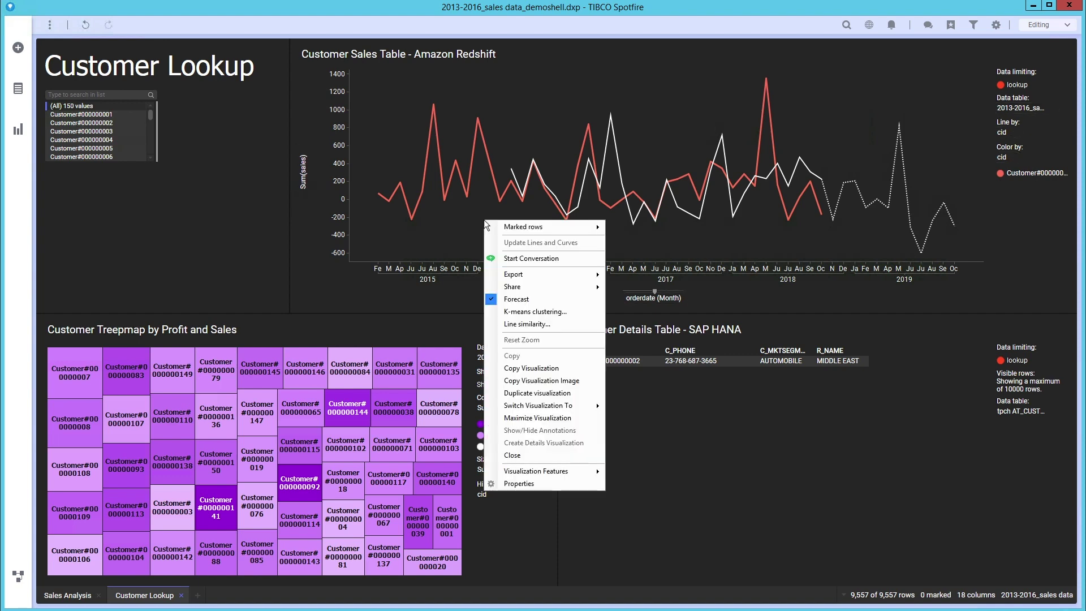
pyautogui.click(534, 300)
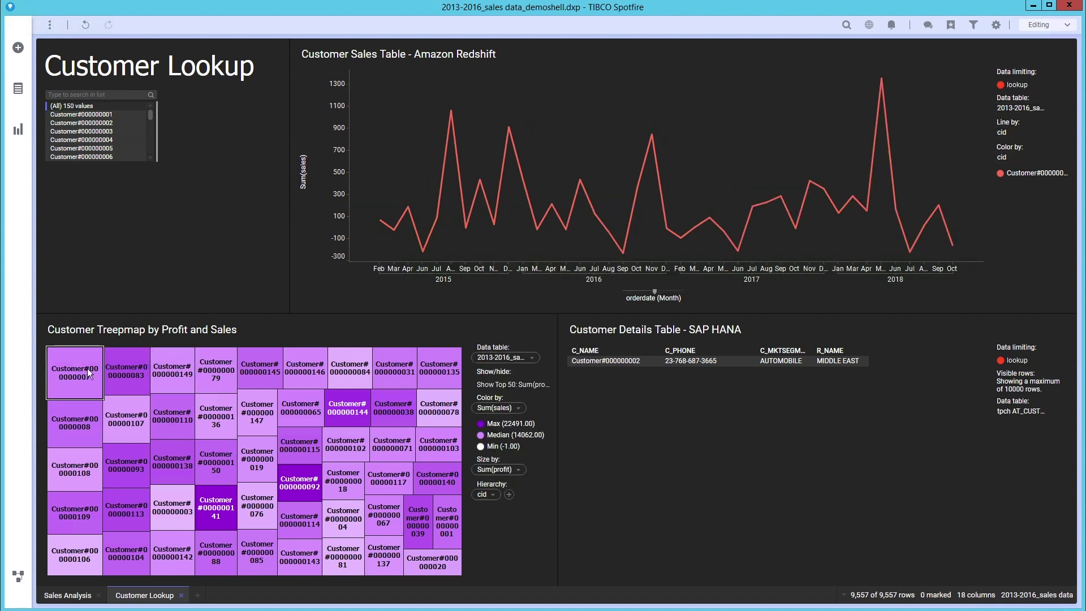
pyautogui.moveTo(88, 372); pyautogui.dragTo(204, 470)
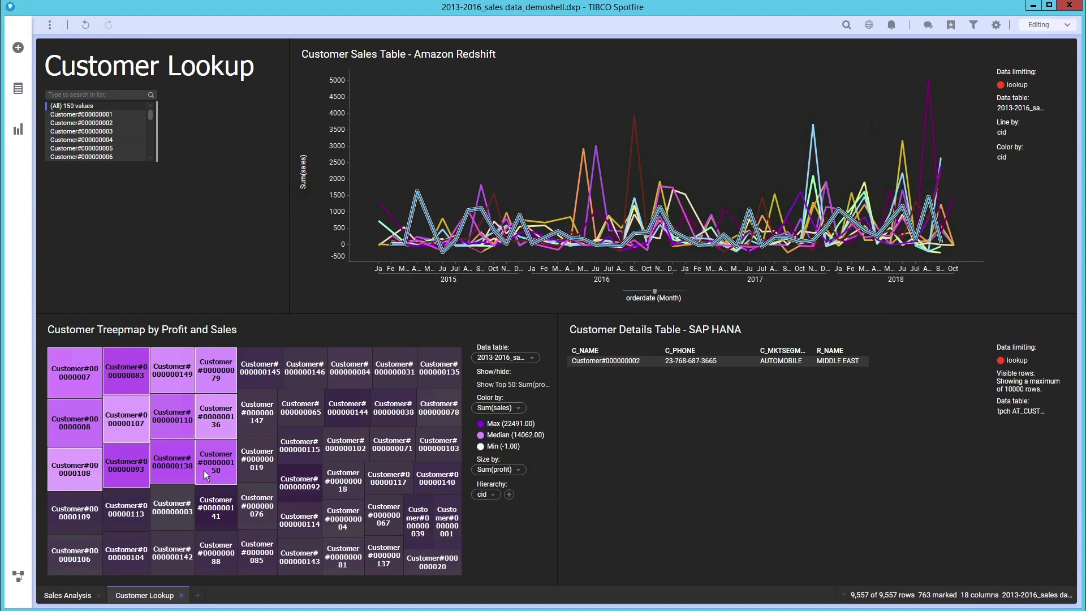